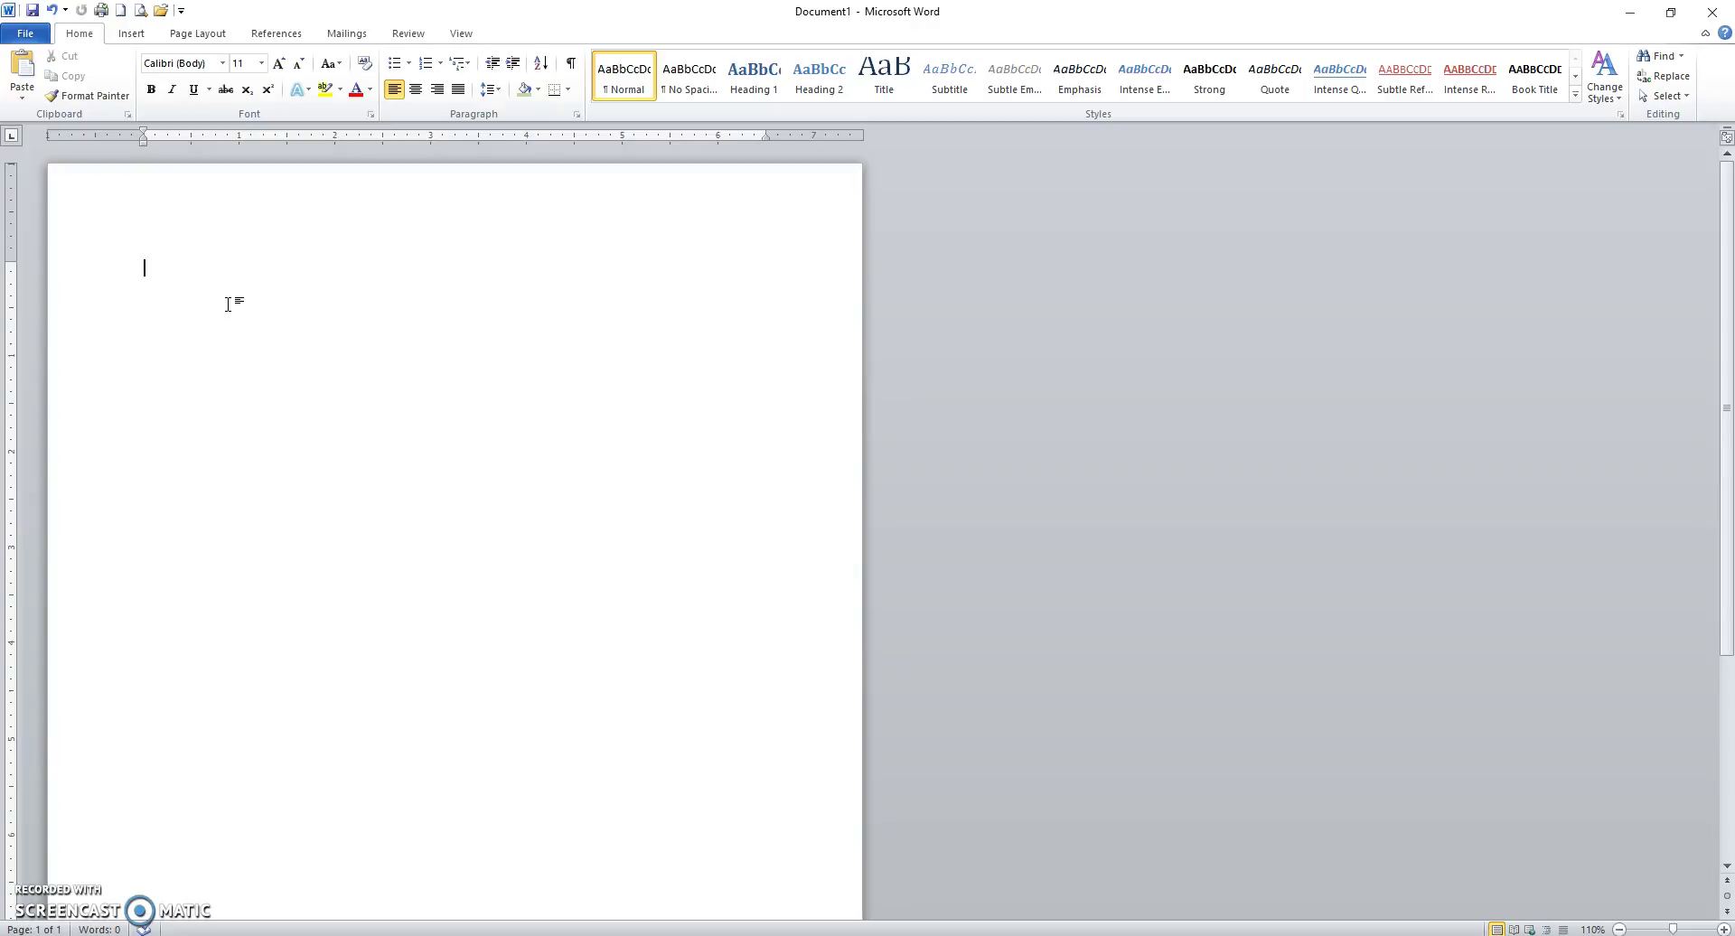
# Switch the ribbon to the Insert tab on the blank Document1 page
pyautogui.click(134, 34)
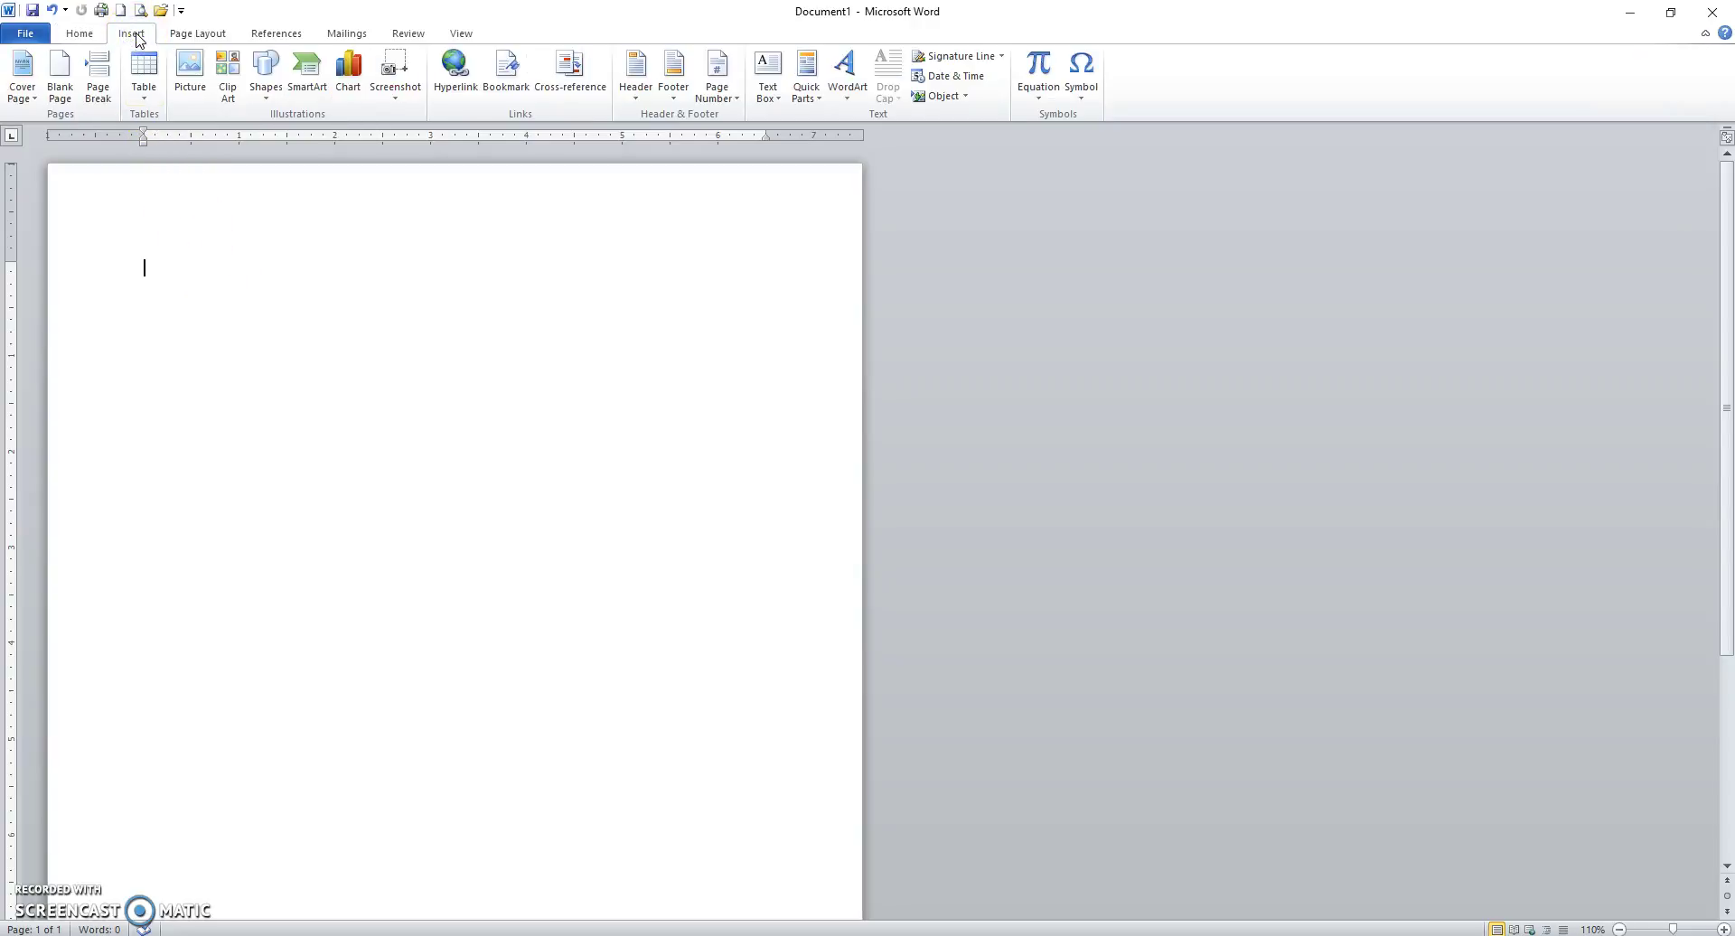
# Open the Clip Art pane and search it for 'dog'
pyautogui.click(231, 81)
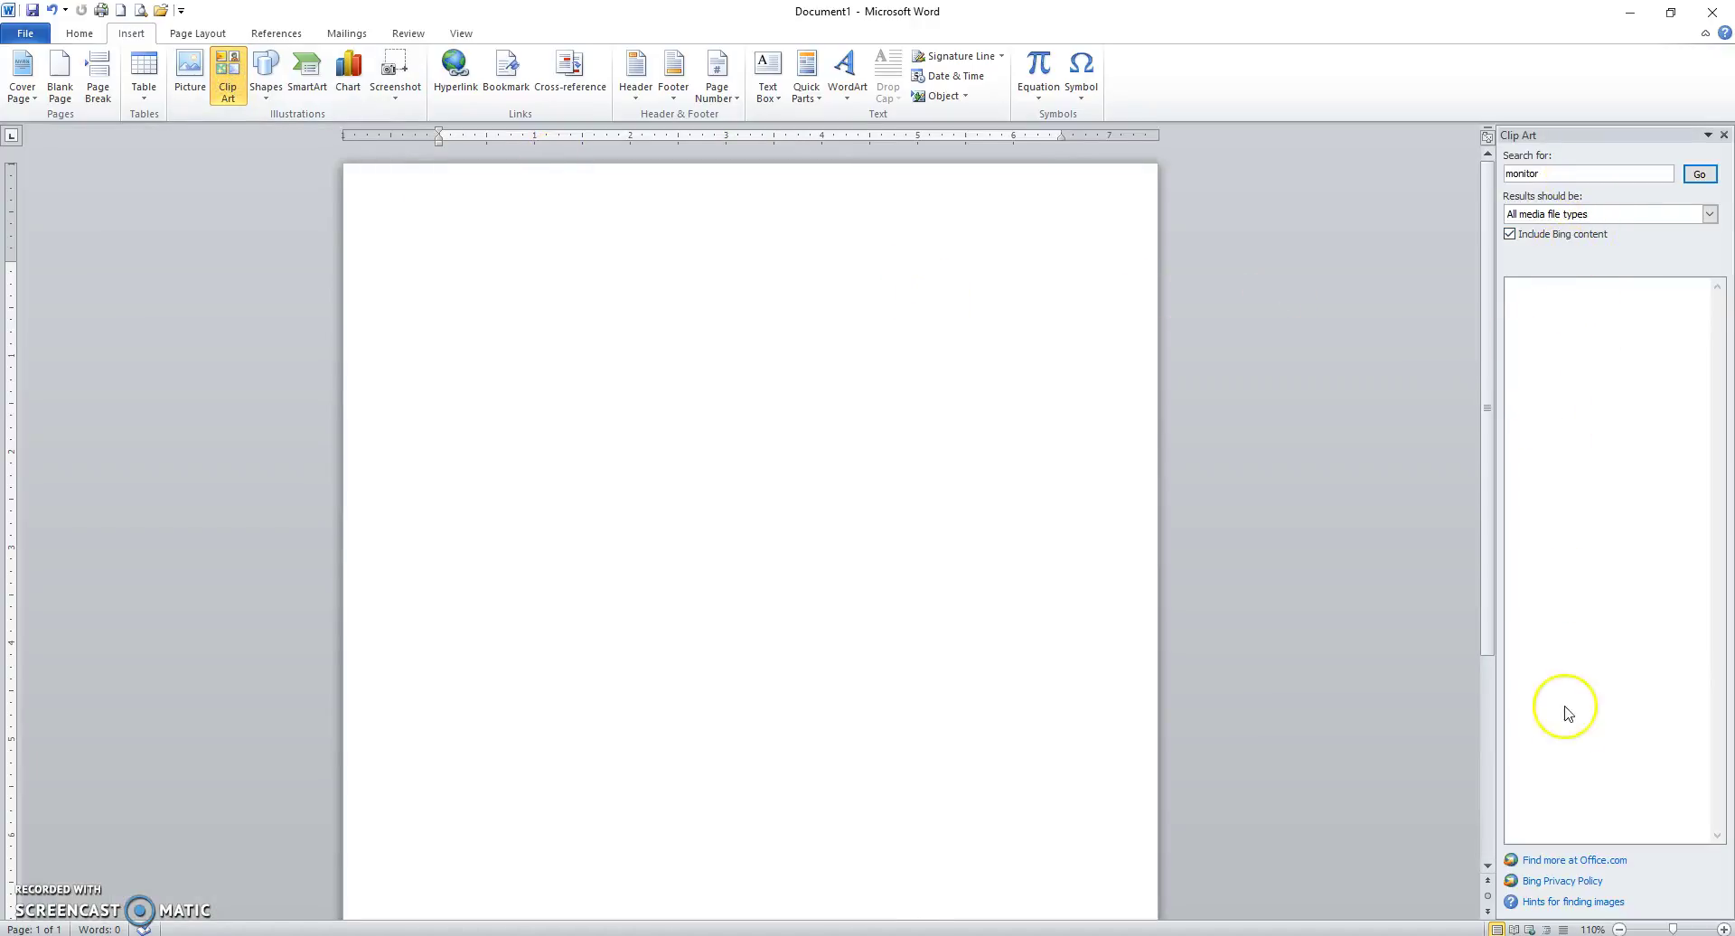
pyautogui.click(1561, 172)
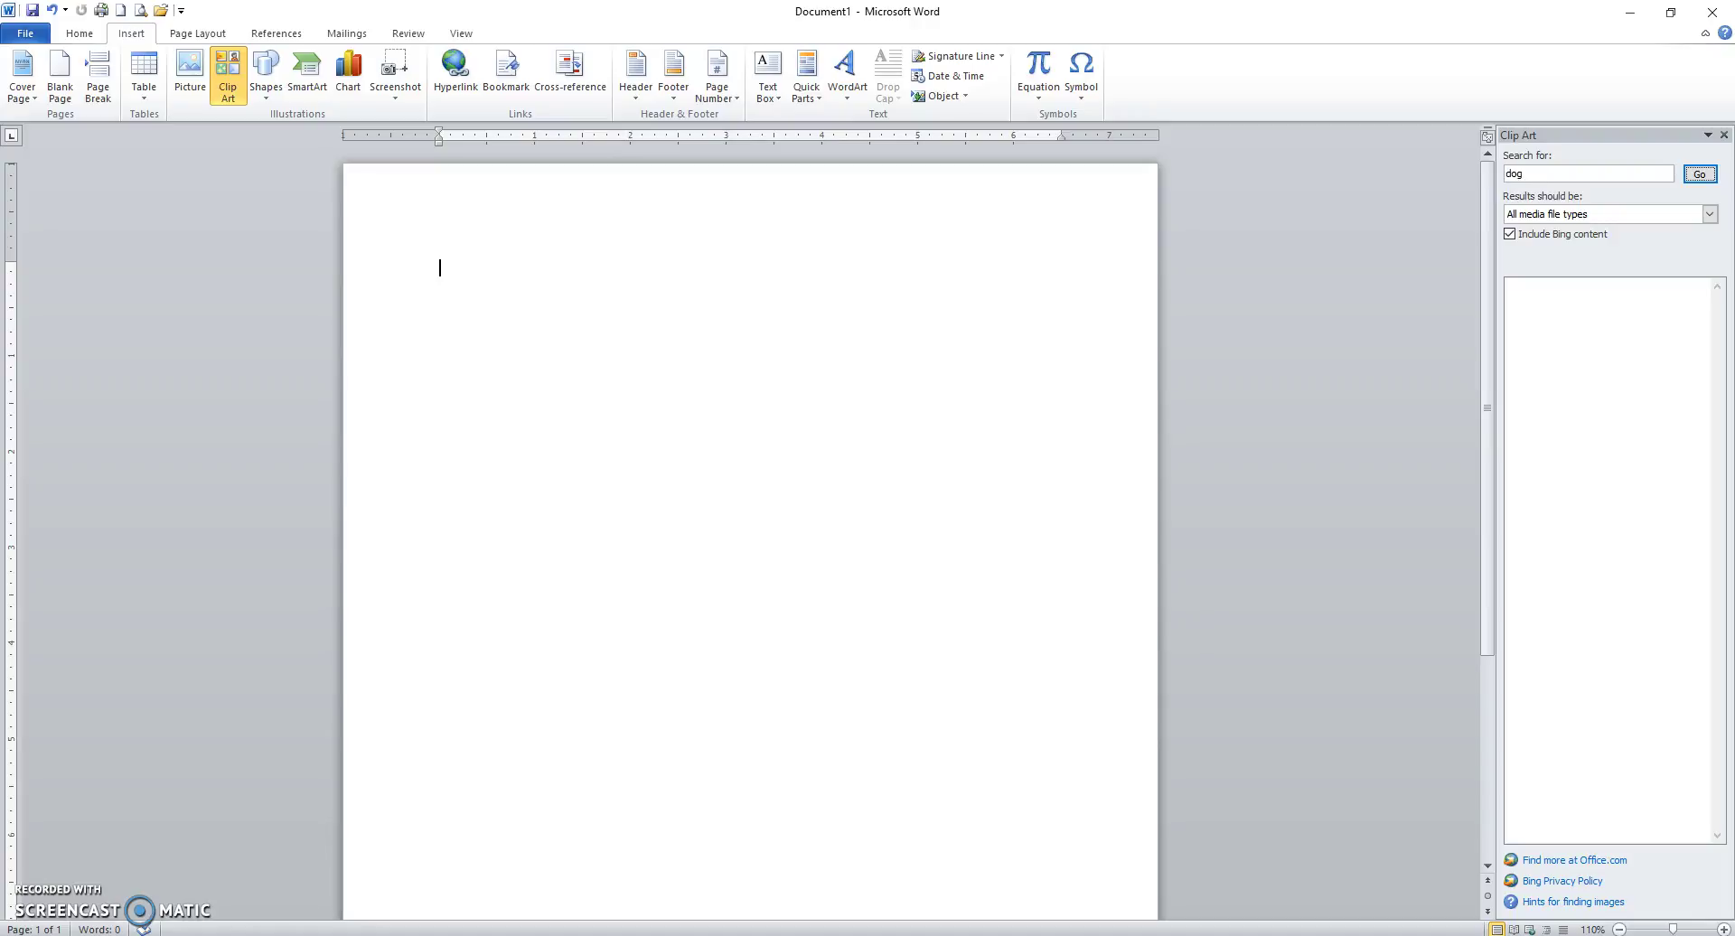
pyautogui.press('Return')
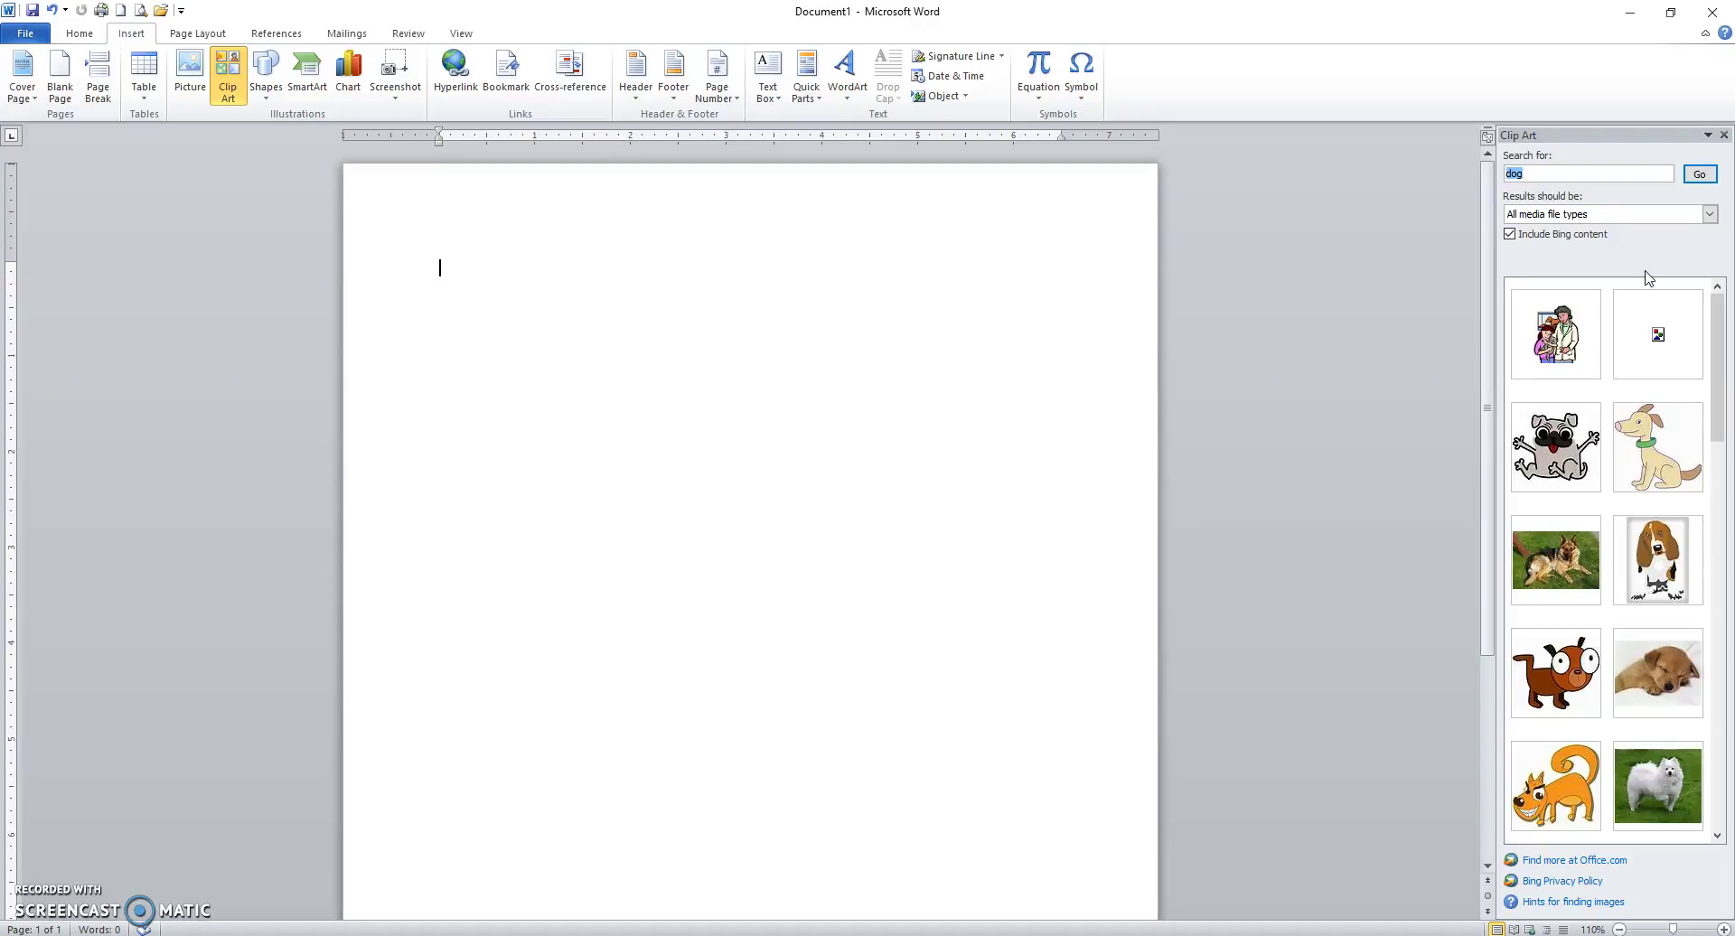
# Insert the brown cartoon dog clip art and shrink it to 1.62 by 1.97 inches
pyautogui.click(1550, 667)
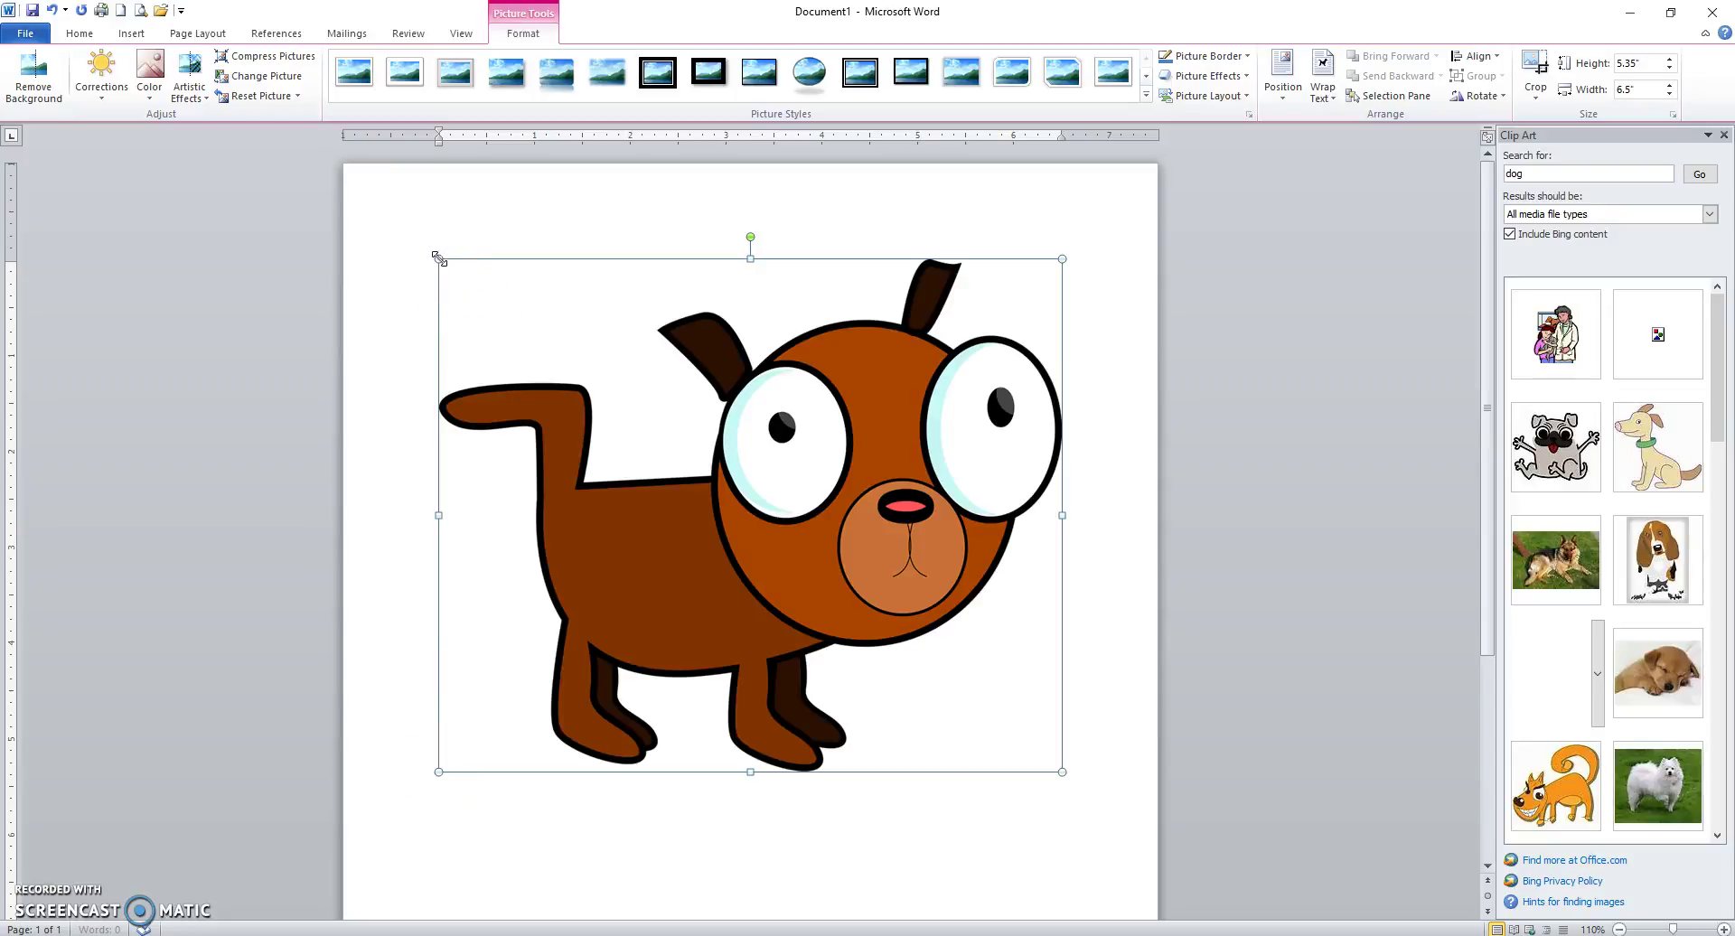
pyautogui.moveTo(439, 260)
pyautogui.mouseDown()
pyautogui.moveTo(952, 666)
pyautogui.moveTo(662, 465)
pyautogui.moveTo(429, 252)
pyautogui.mouseUp()
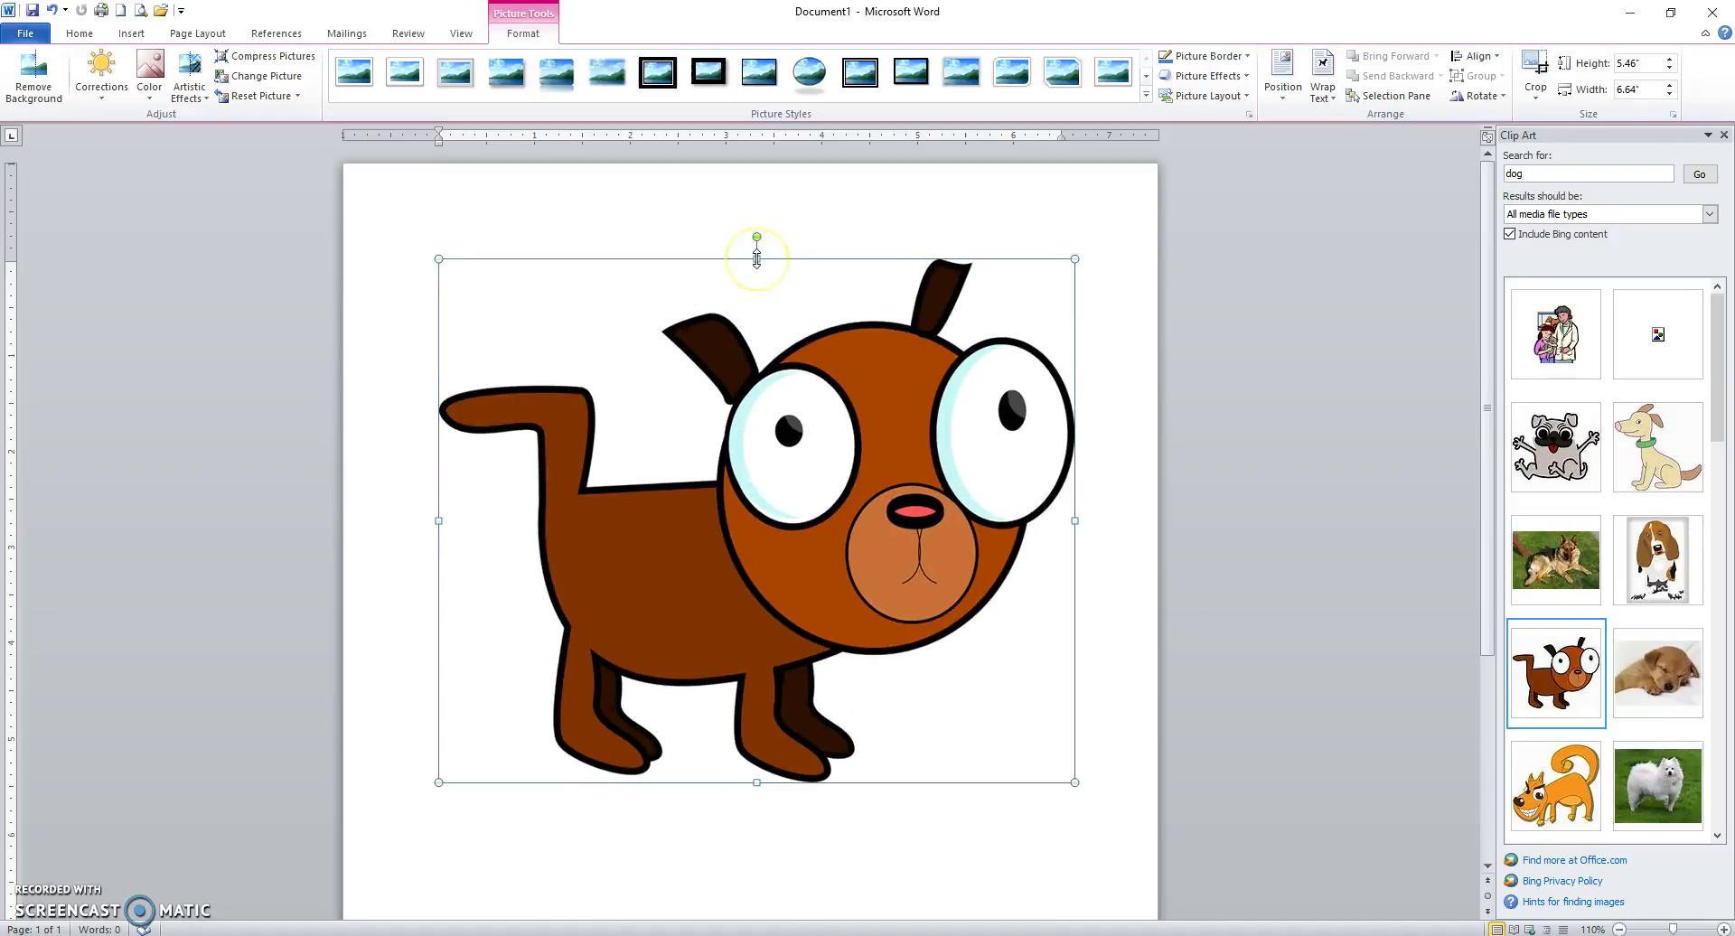
pyautogui.moveTo(756, 259)
pyautogui.mouseDown()
pyautogui.moveTo(749, 629)
pyautogui.moveTo(759, 258)
pyautogui.mouseUp()
pyautogui.moveTo(756, 235)
pyautogui.mouseDown()
pyautogui.moveTo(797, 245)
pyautogui.moveTo(875, 356)
pyautogui.moveTo(782, 353)
pyautogui.moveTo(747, 283)
pyautogui.moveTo(794, 290)
pyautogui.moveTo(762, 263)
pyautogui.mouseUp()
pyautogui.moveTo(439, 259); pyautogui.dragTo(885, 626)
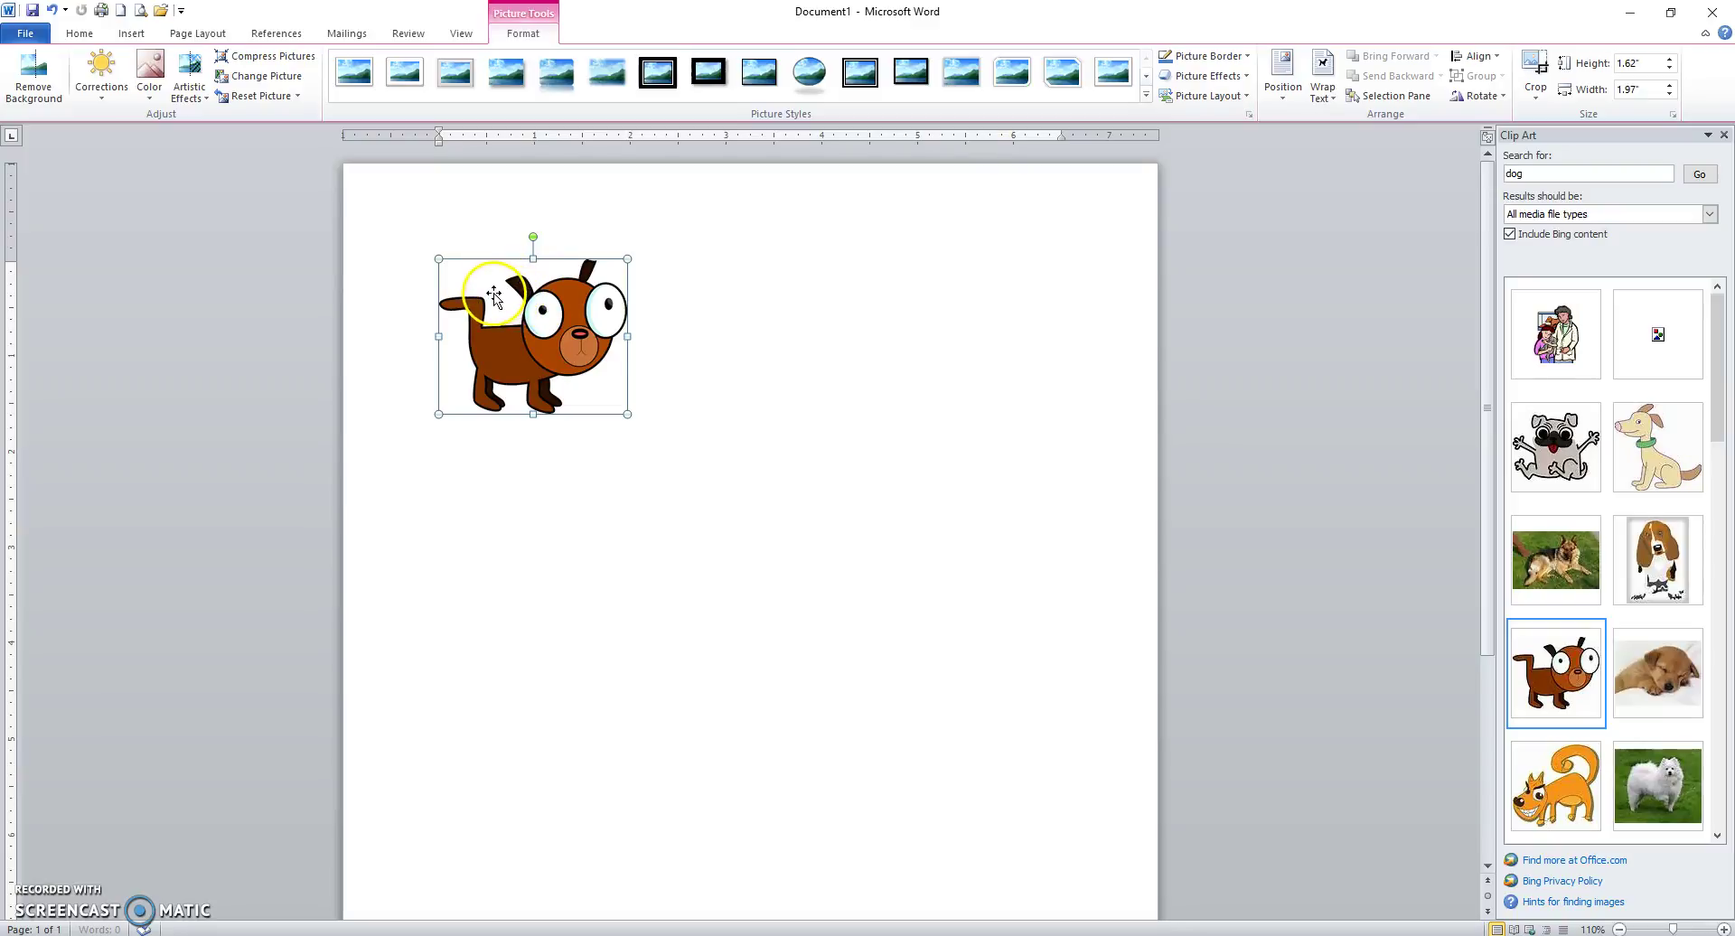
pyautogui.moveTo(494, 295); pyautogui.dragTo(510, 329)
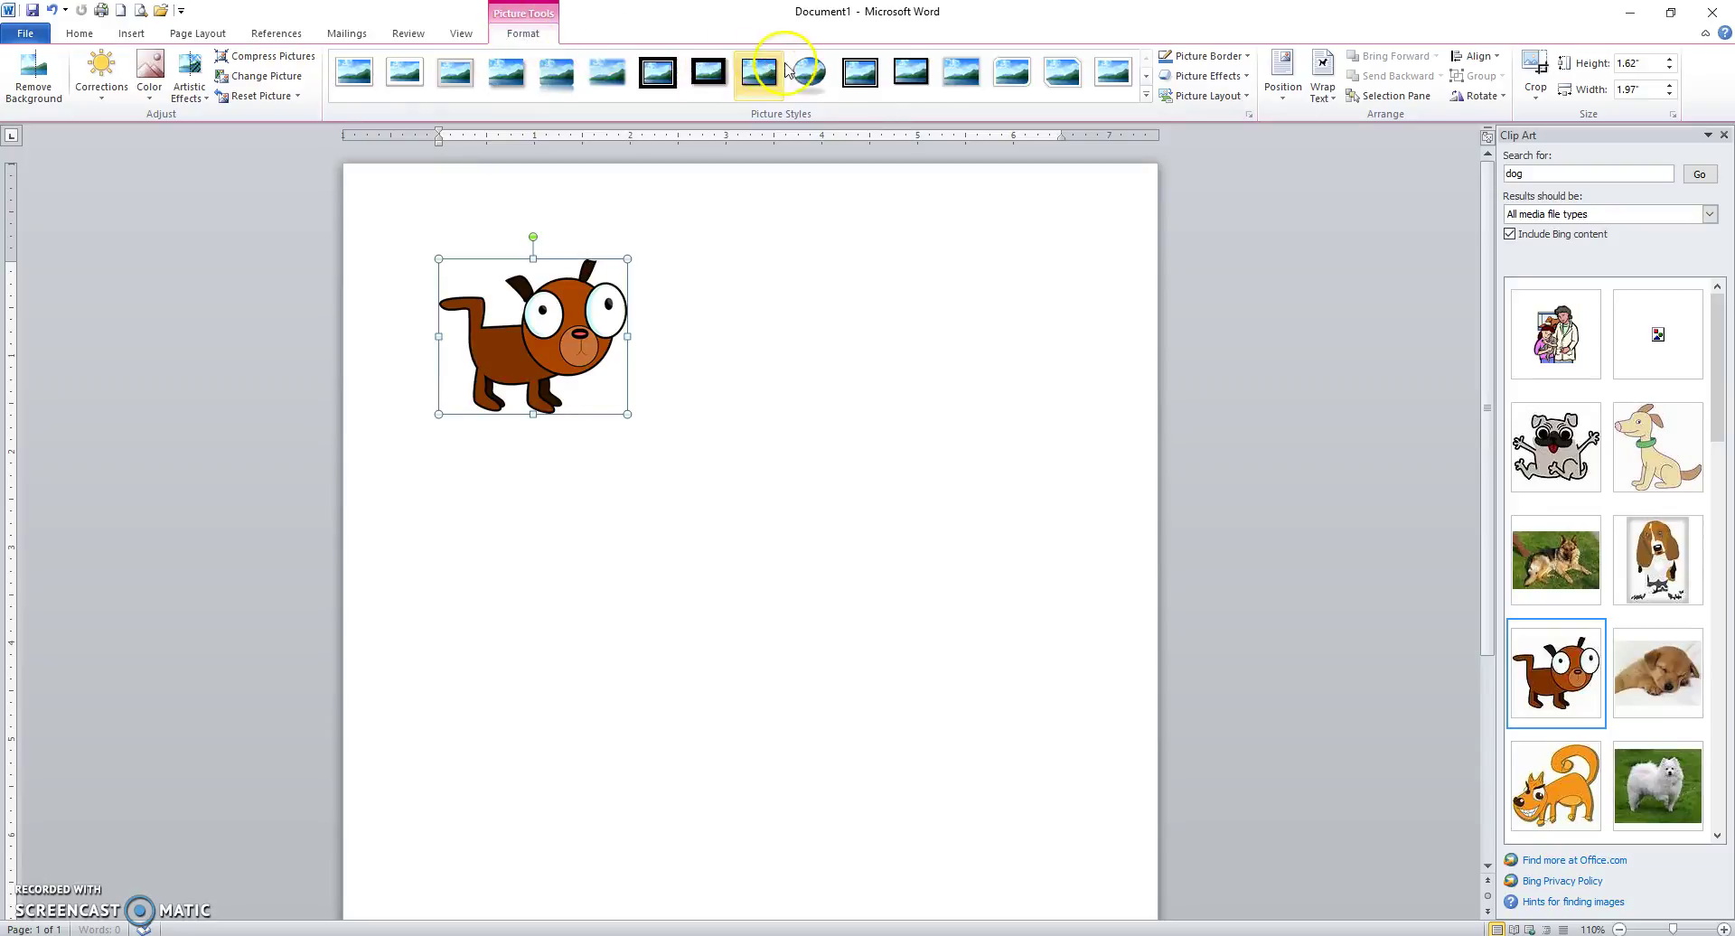
# Give the cartoon dog Tight text wrapping and move it to the page's top right
pyautogui.click(1319, 99)
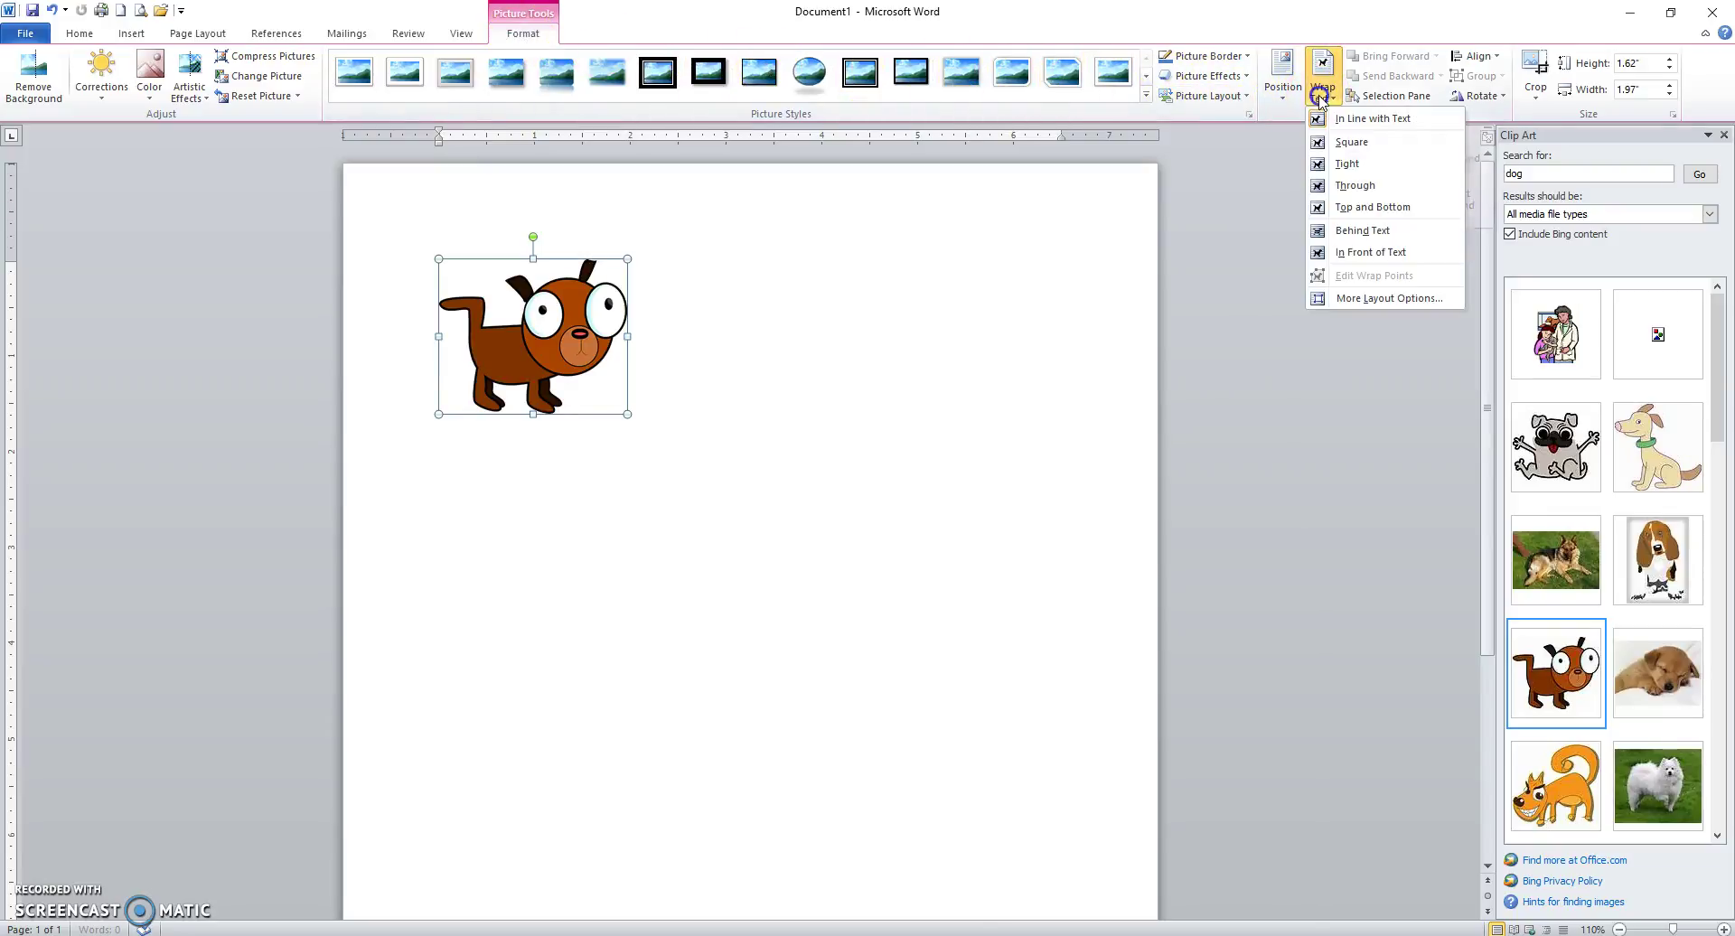
pyautogui.click(1347, 165)
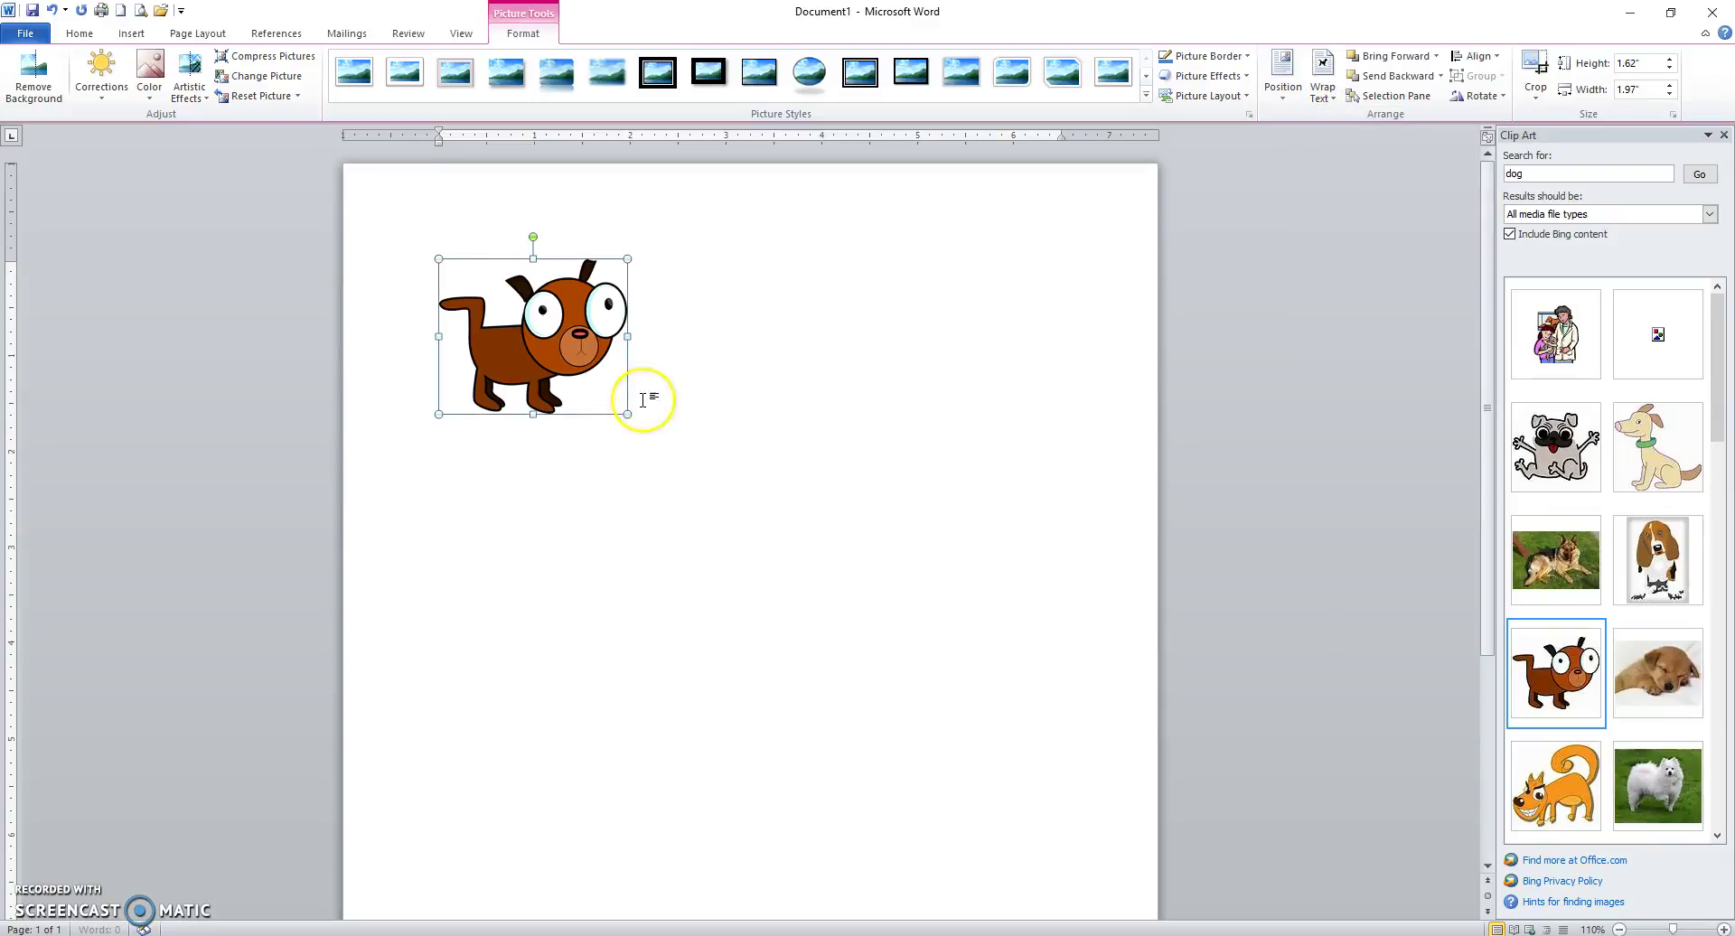
pyautogui.moveTo(520, 326); pyautogui.dragTo(950, 294)
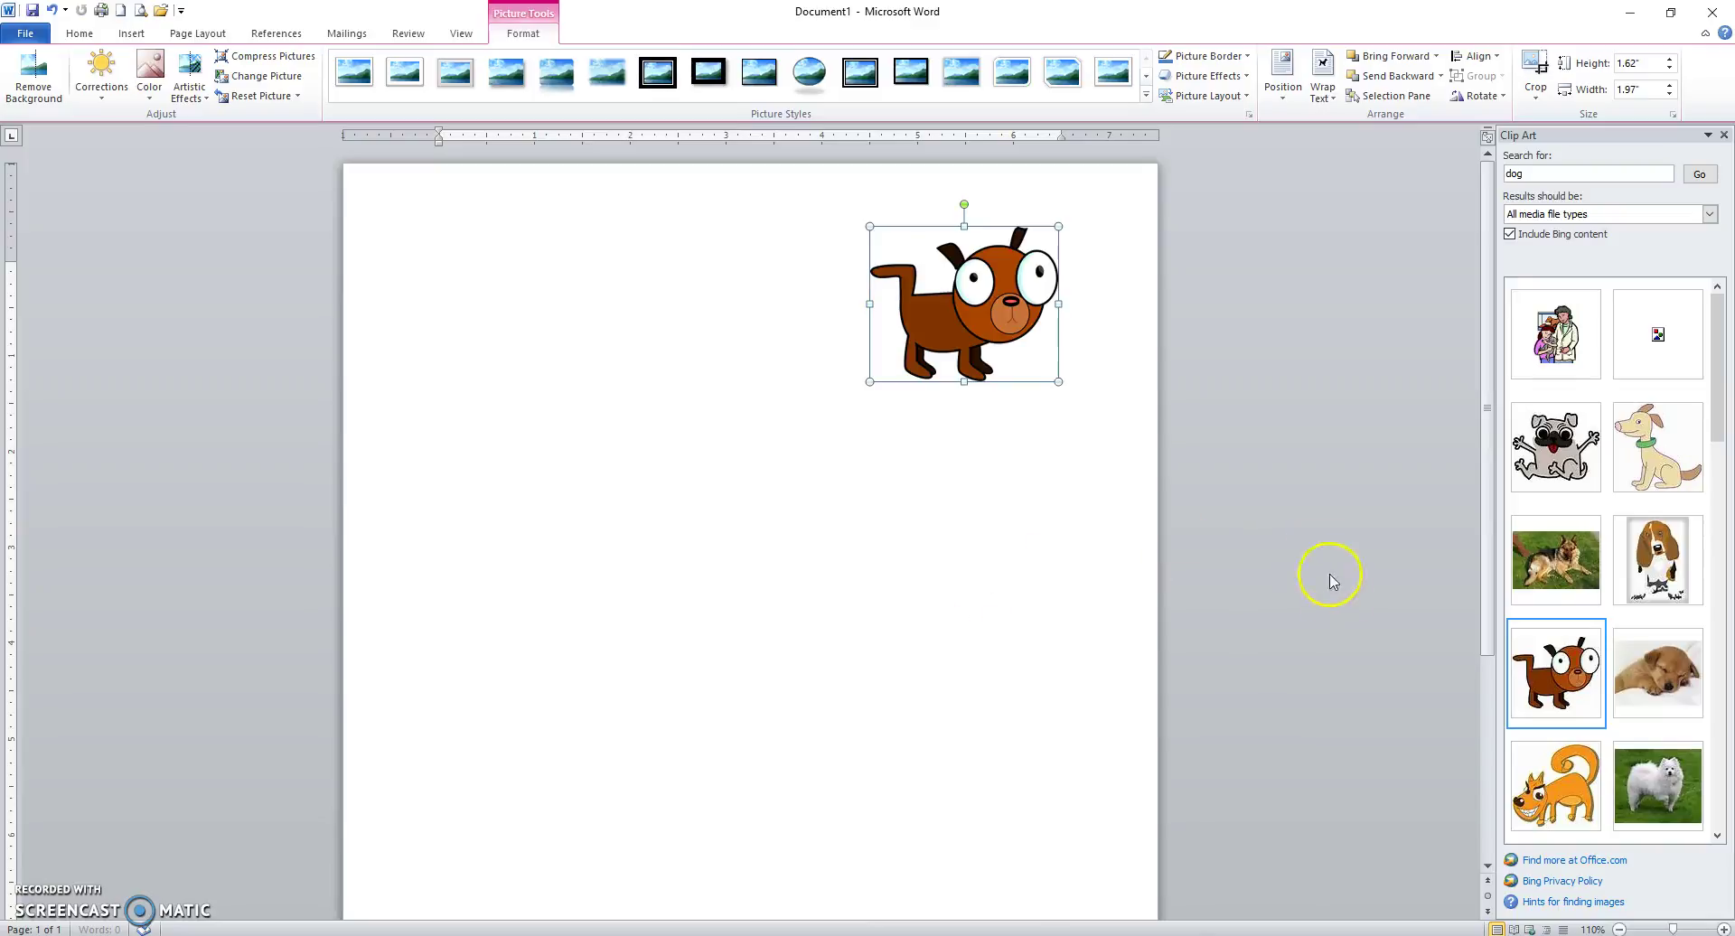
# Add the two white dogs photo, shrink it, wrap it Tight and place it below the cartoon dog
pyautogui.moveTo(1721, 421); pyautogui.dragTo(1718, 480)
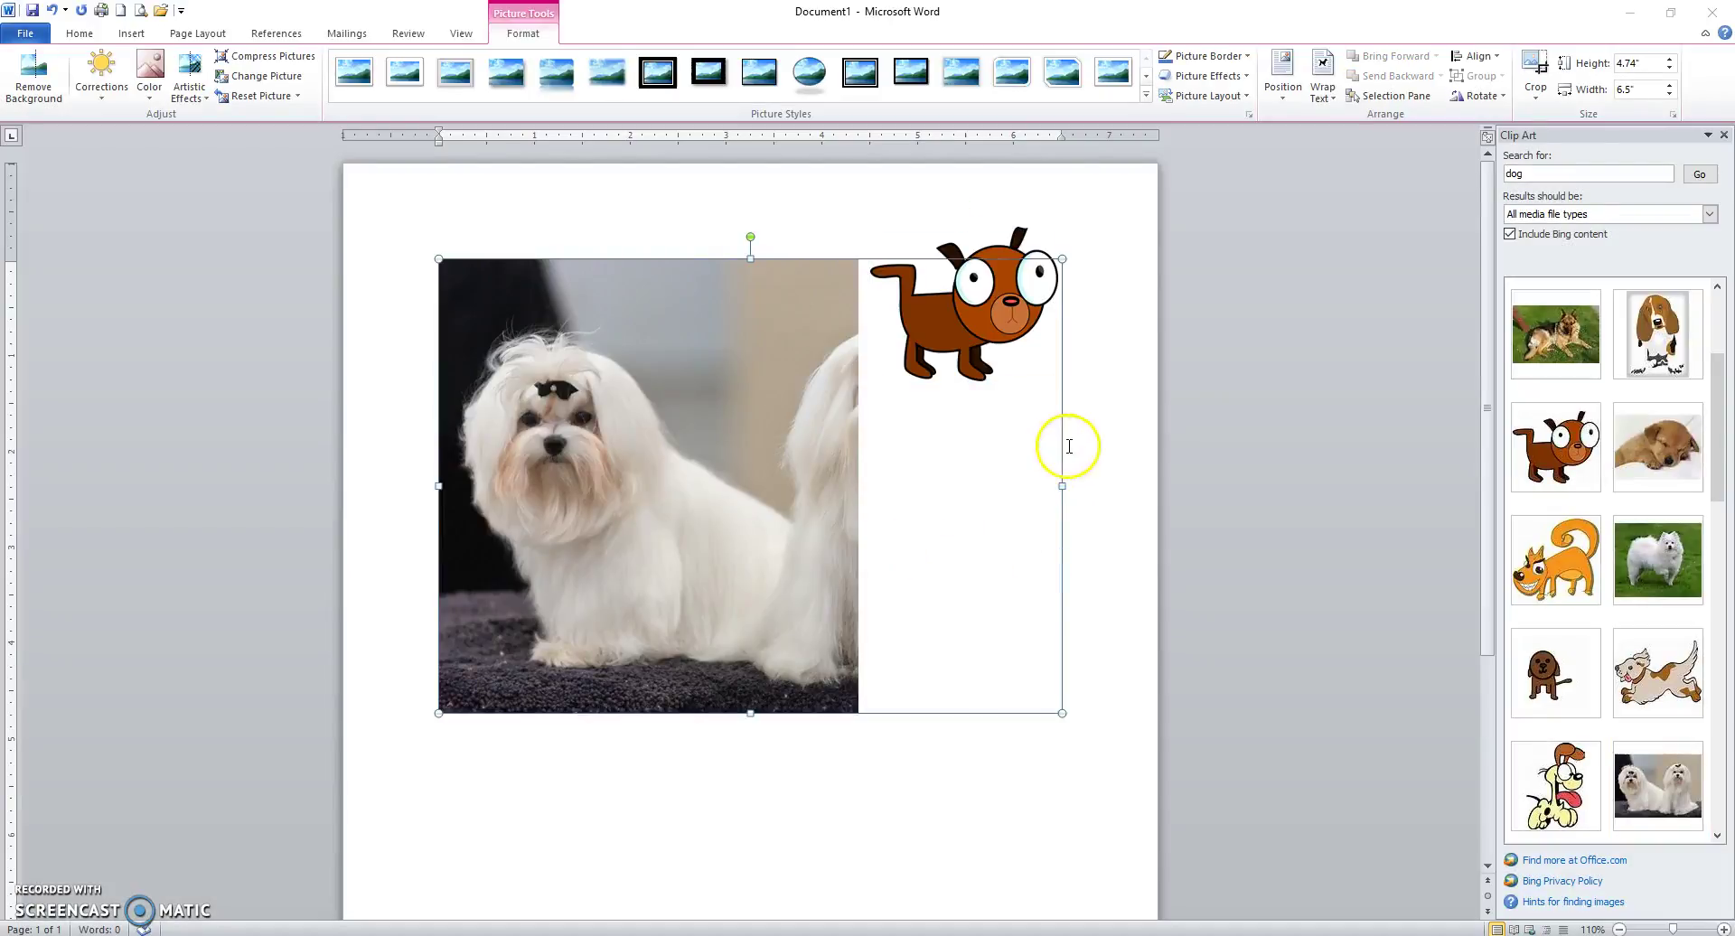
pyautogui.moveTo(1063, 260); pyautogui.dragTo(716, 666)
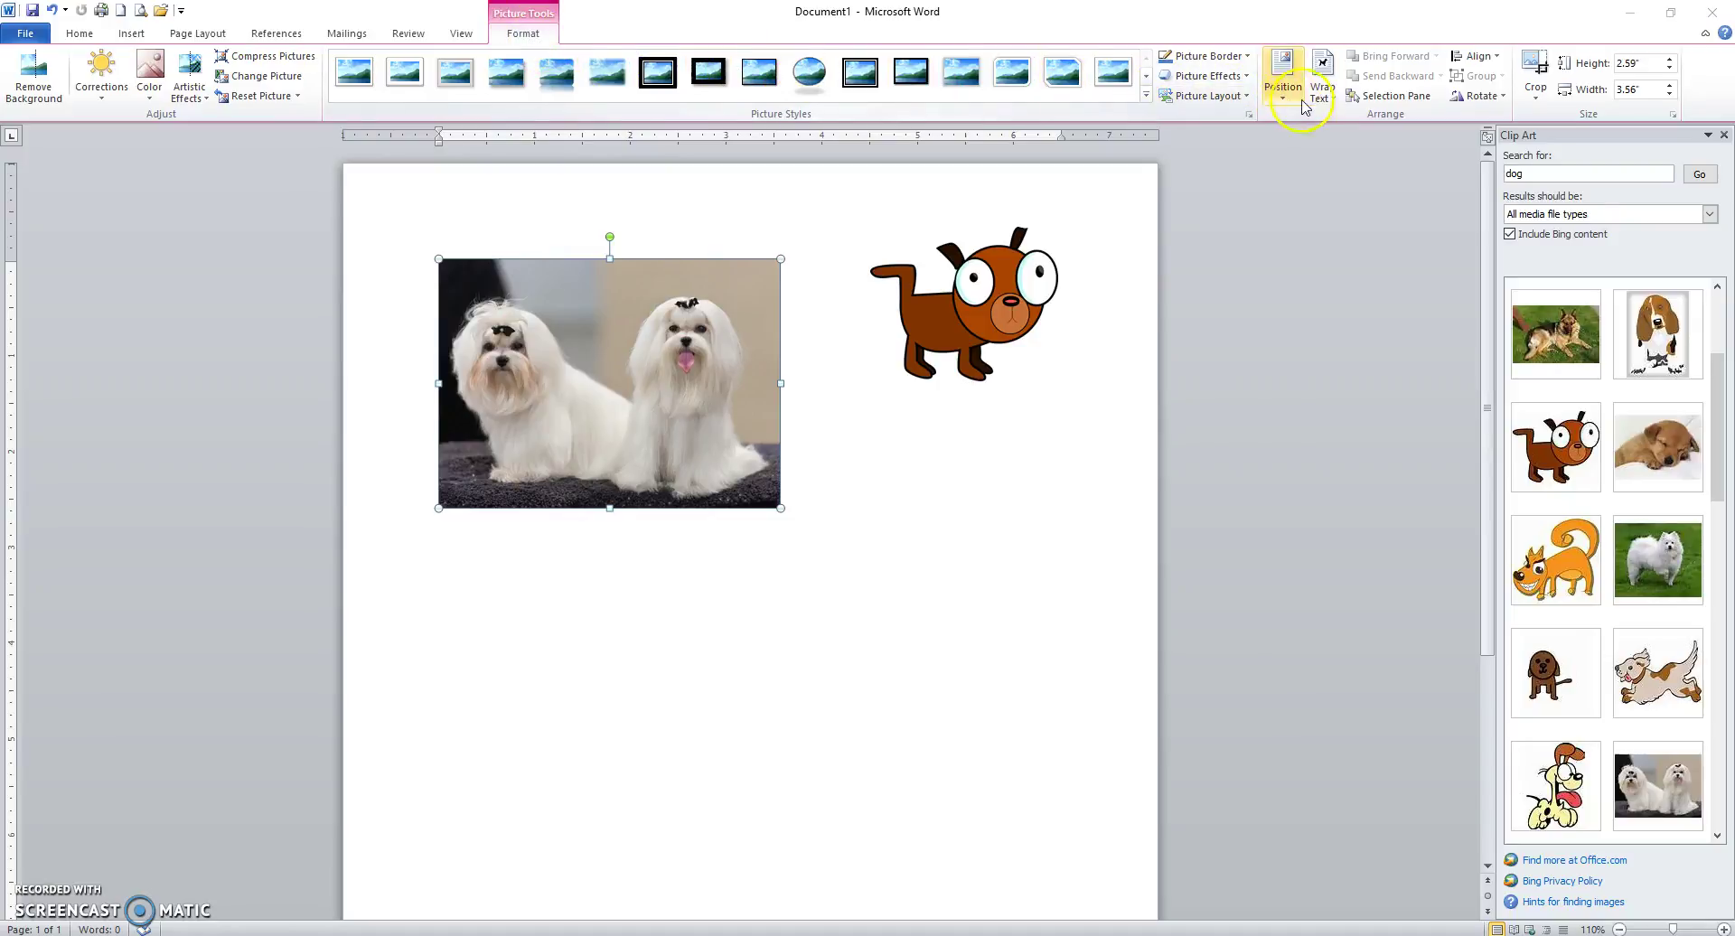
pyautogui.click(1333, 94)
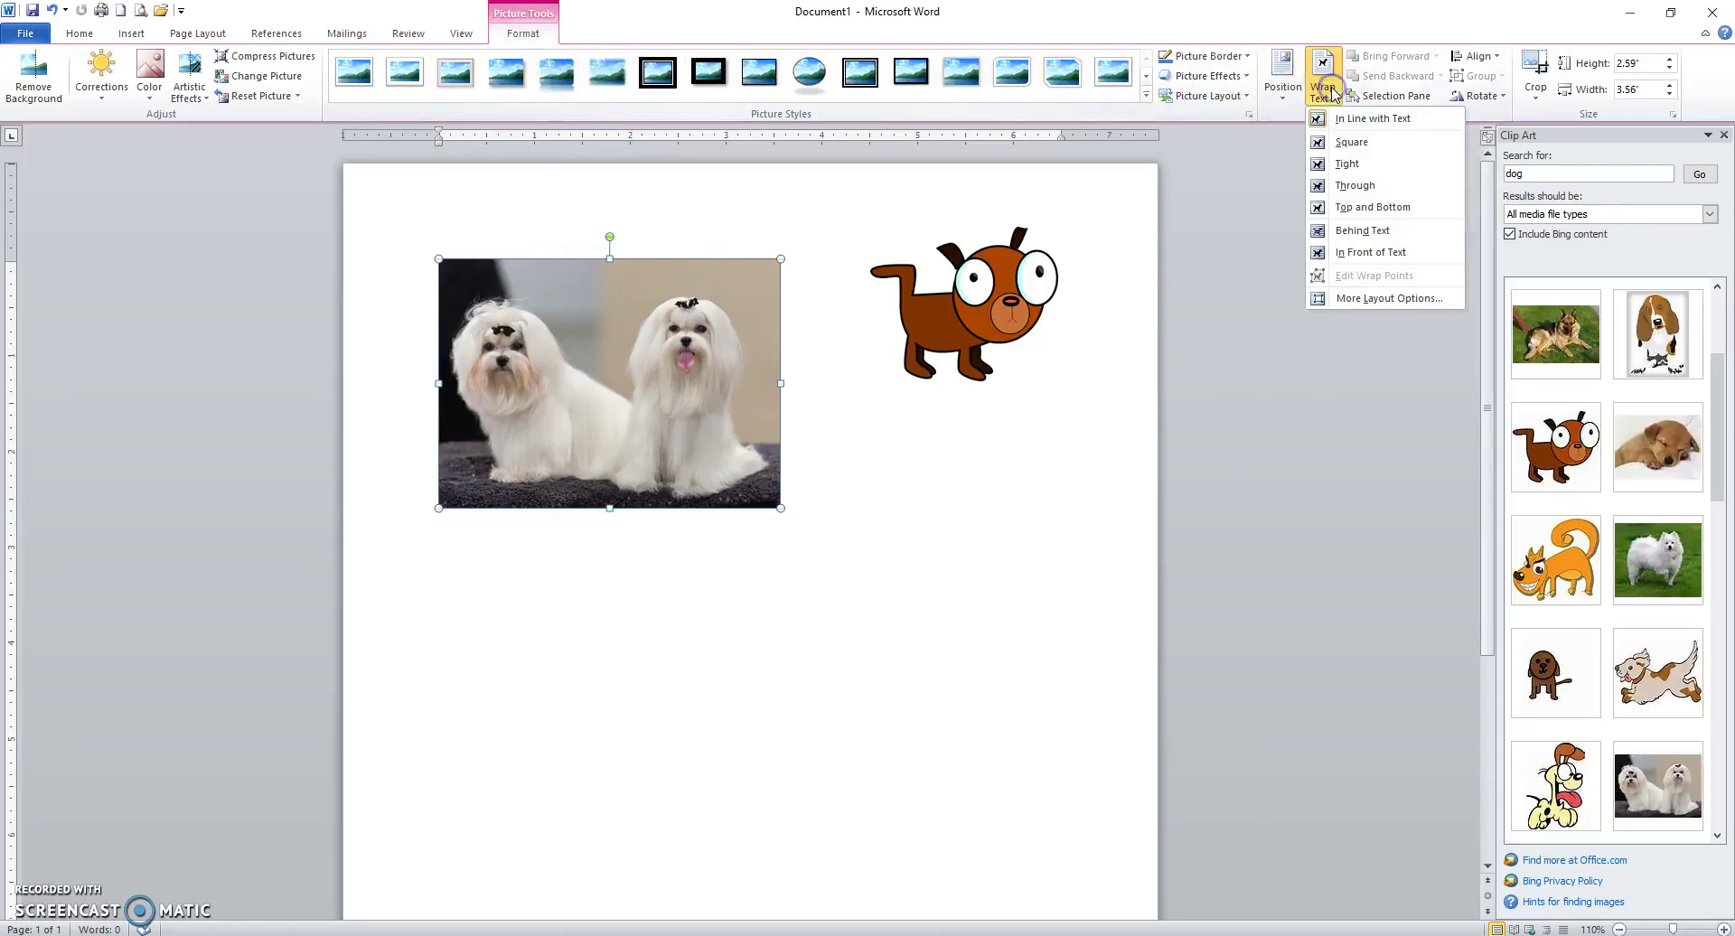
pyautogui.click(1346, 166)
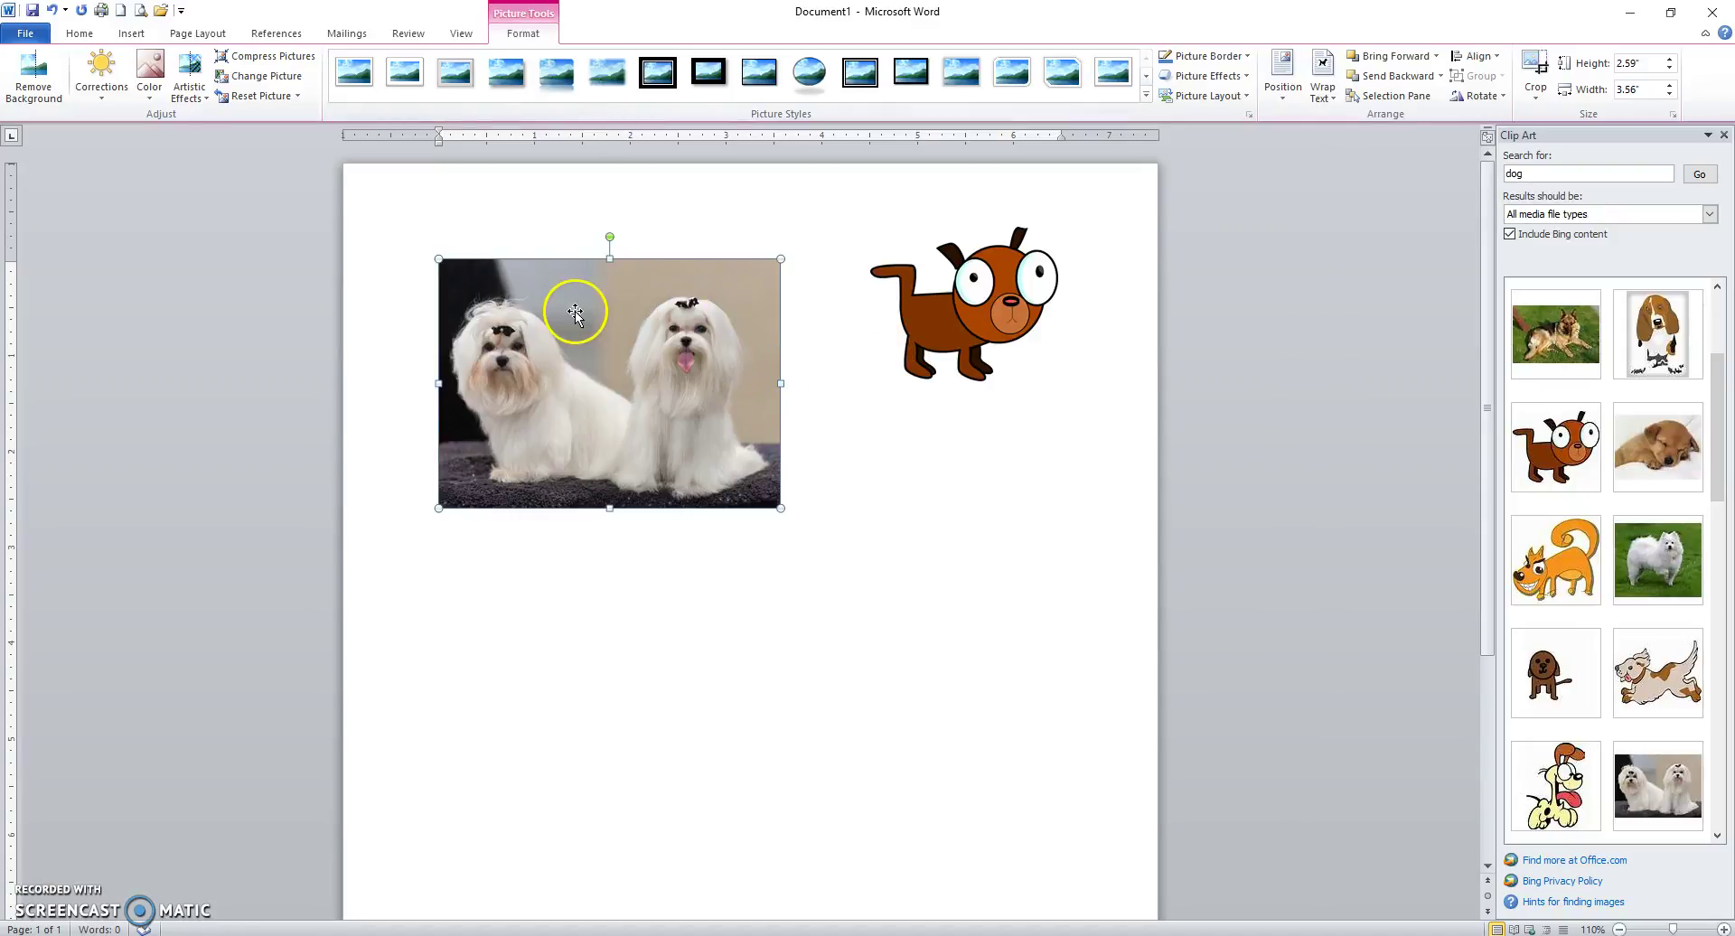
pyautogui.moveTo(586, 321); pyautogui.dragTo(593, 528)
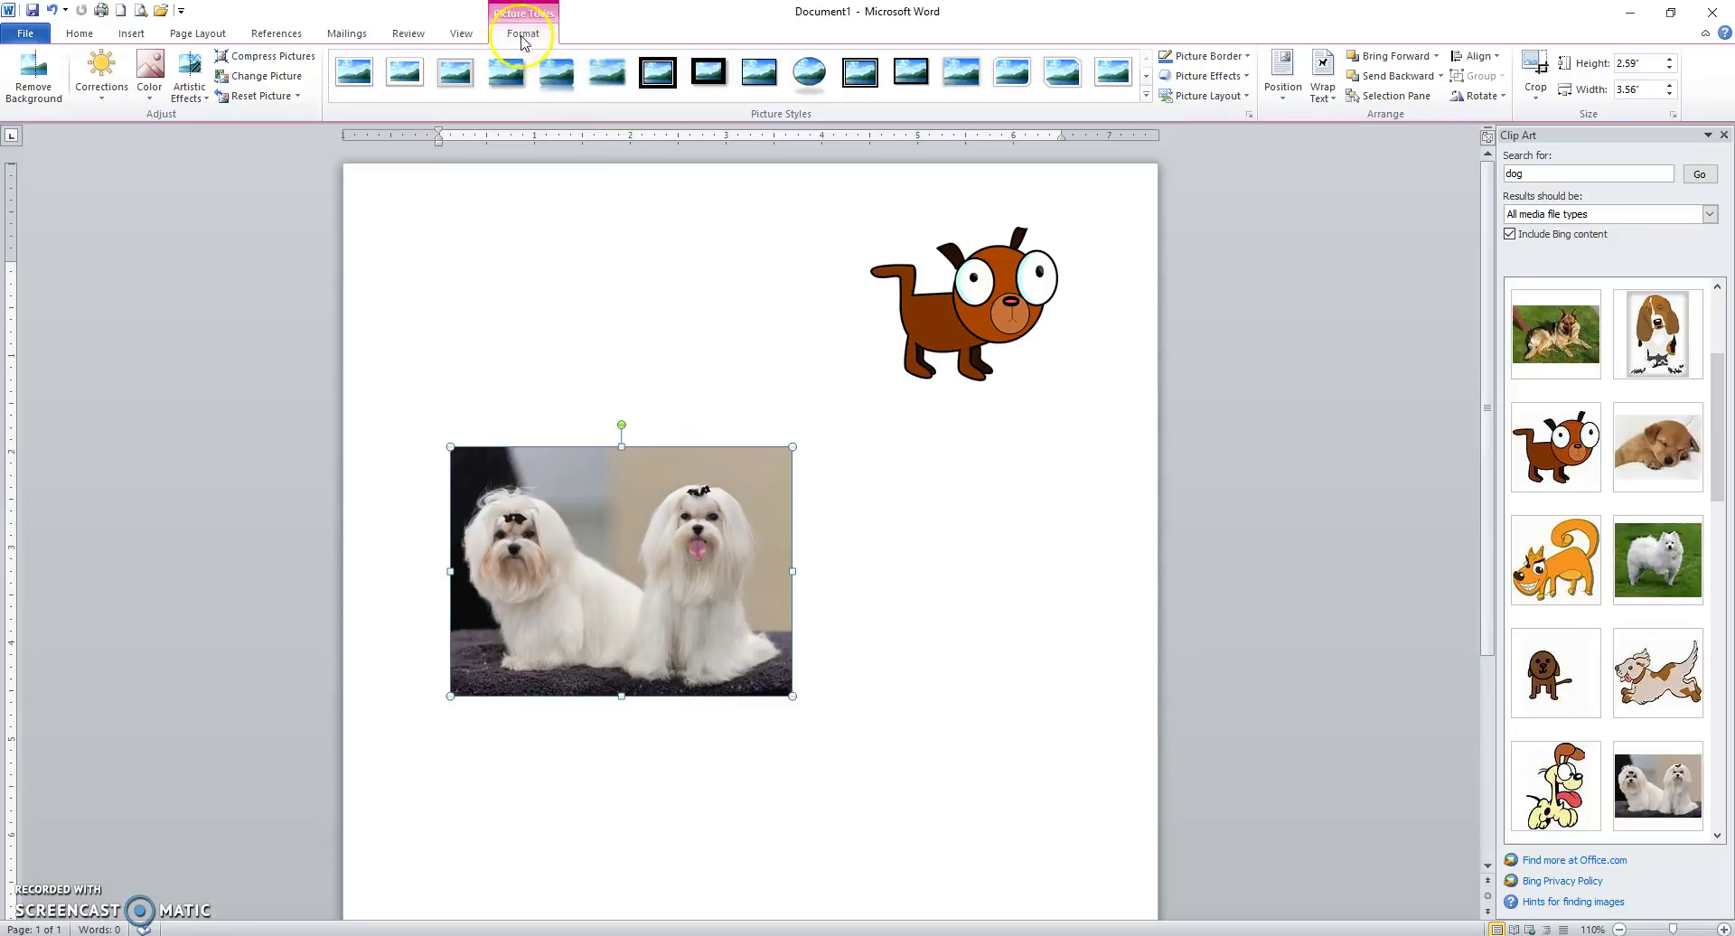
pyautogui.click(675, 344)
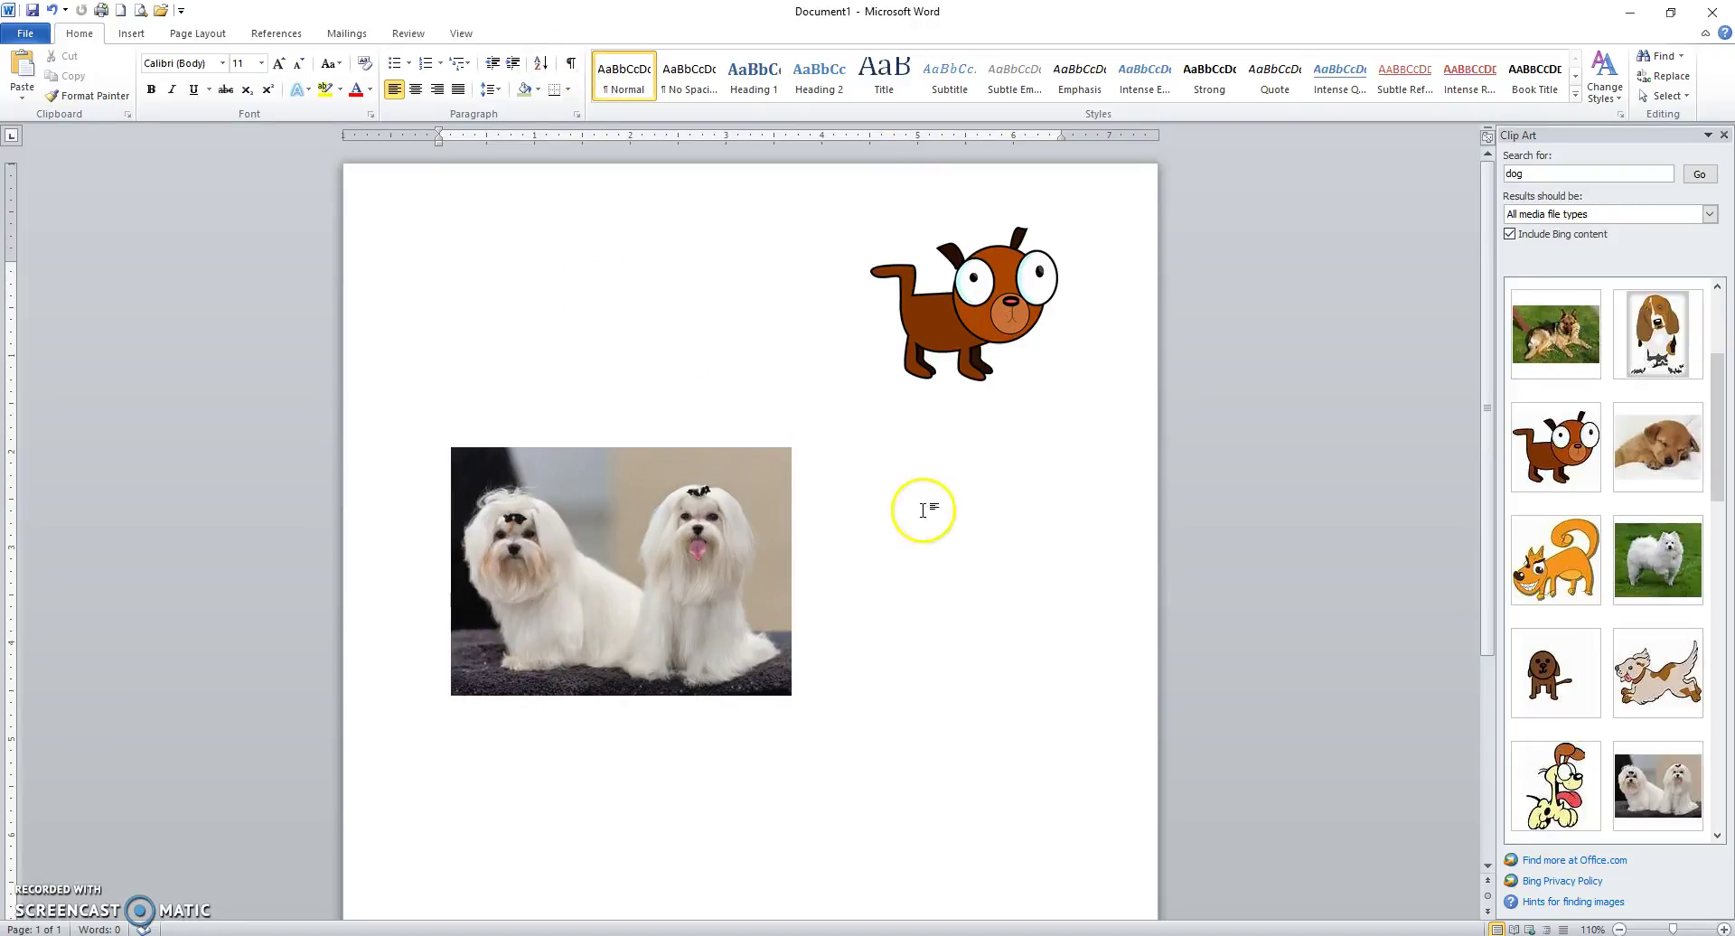
pyautogui.click(637, 542)
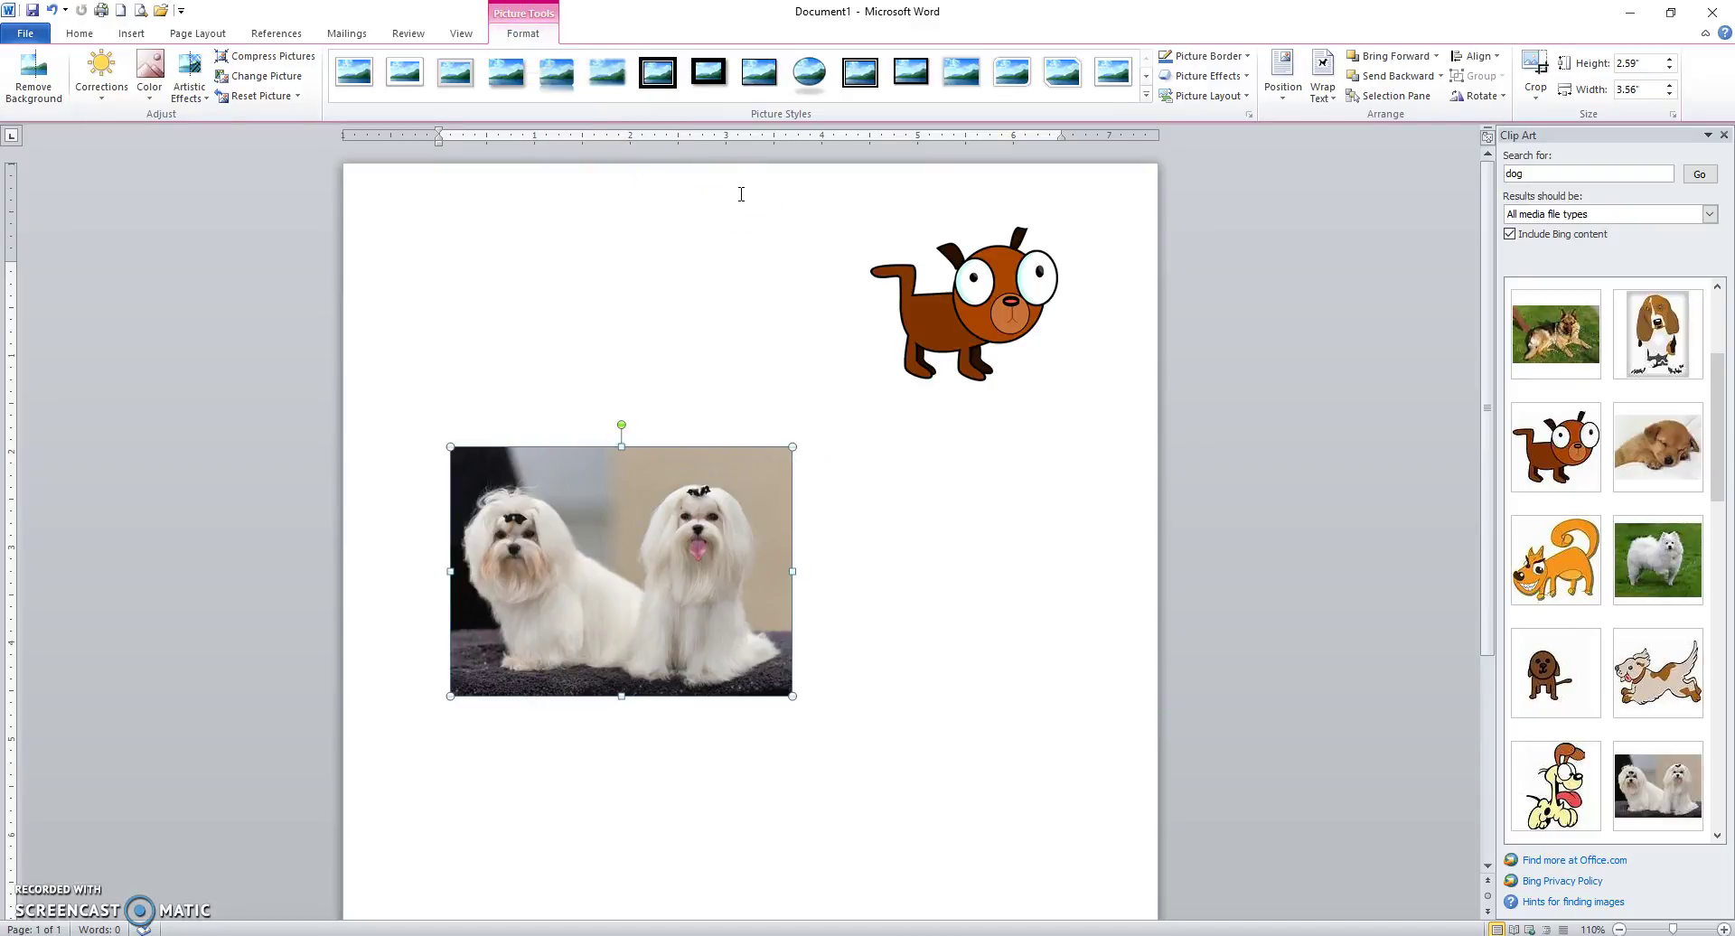
pyautogui.click(903, 83)
pyautogui.click(844, 82)
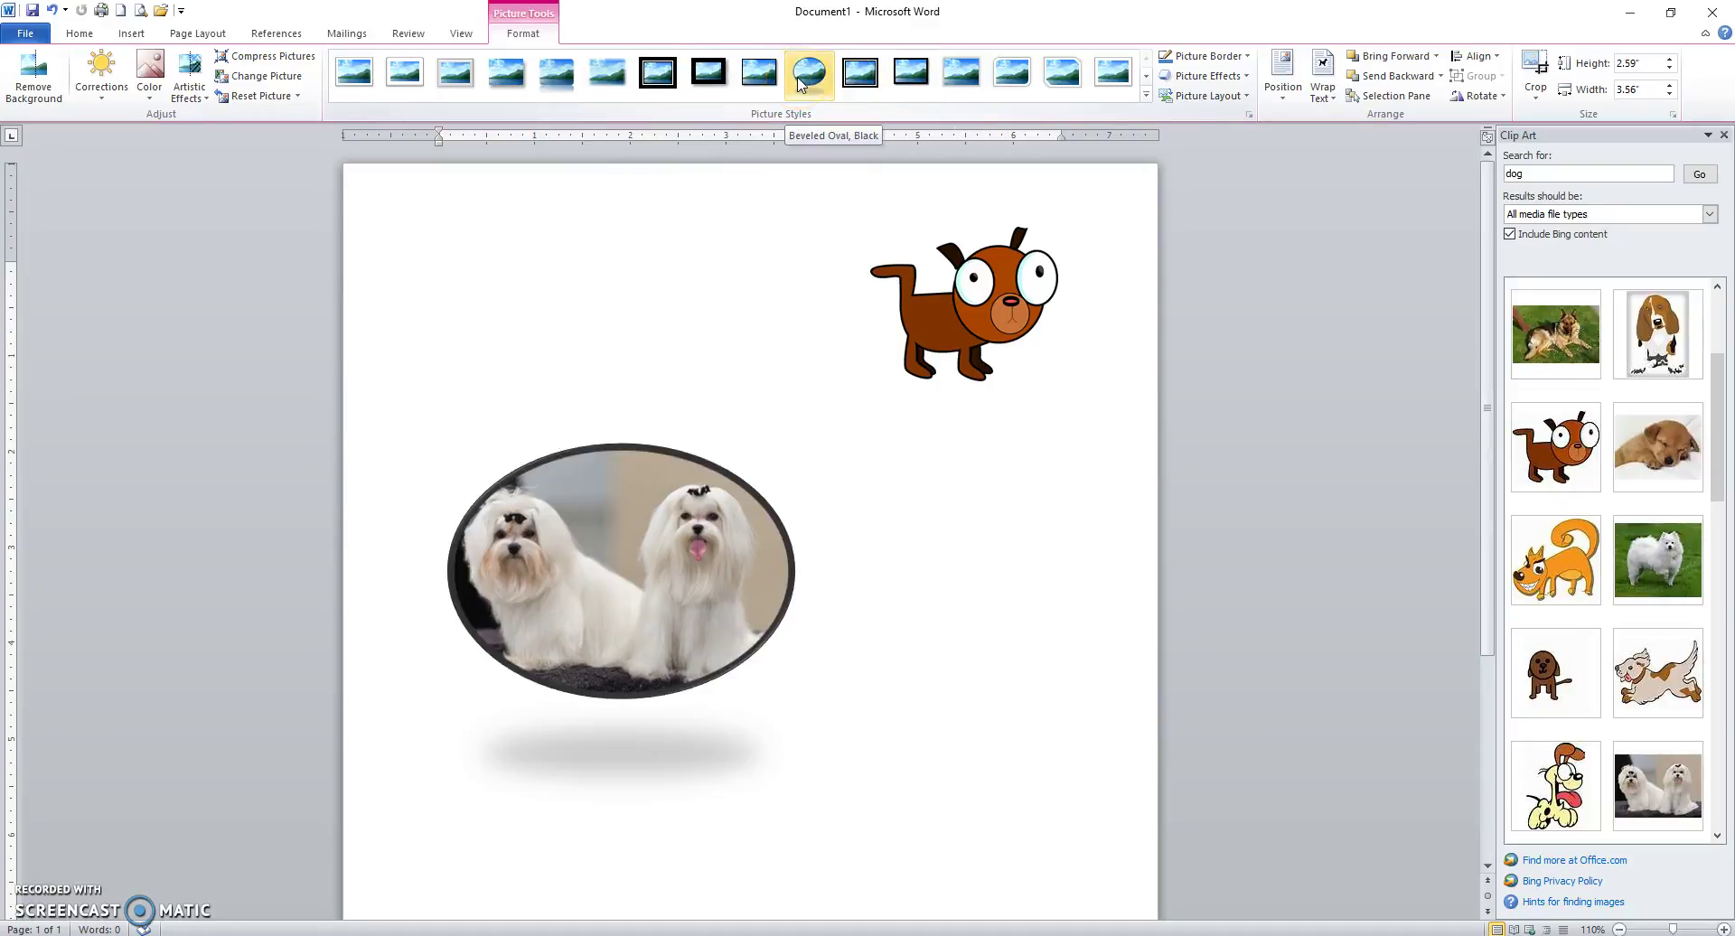
pyautogui.click(757, 81)
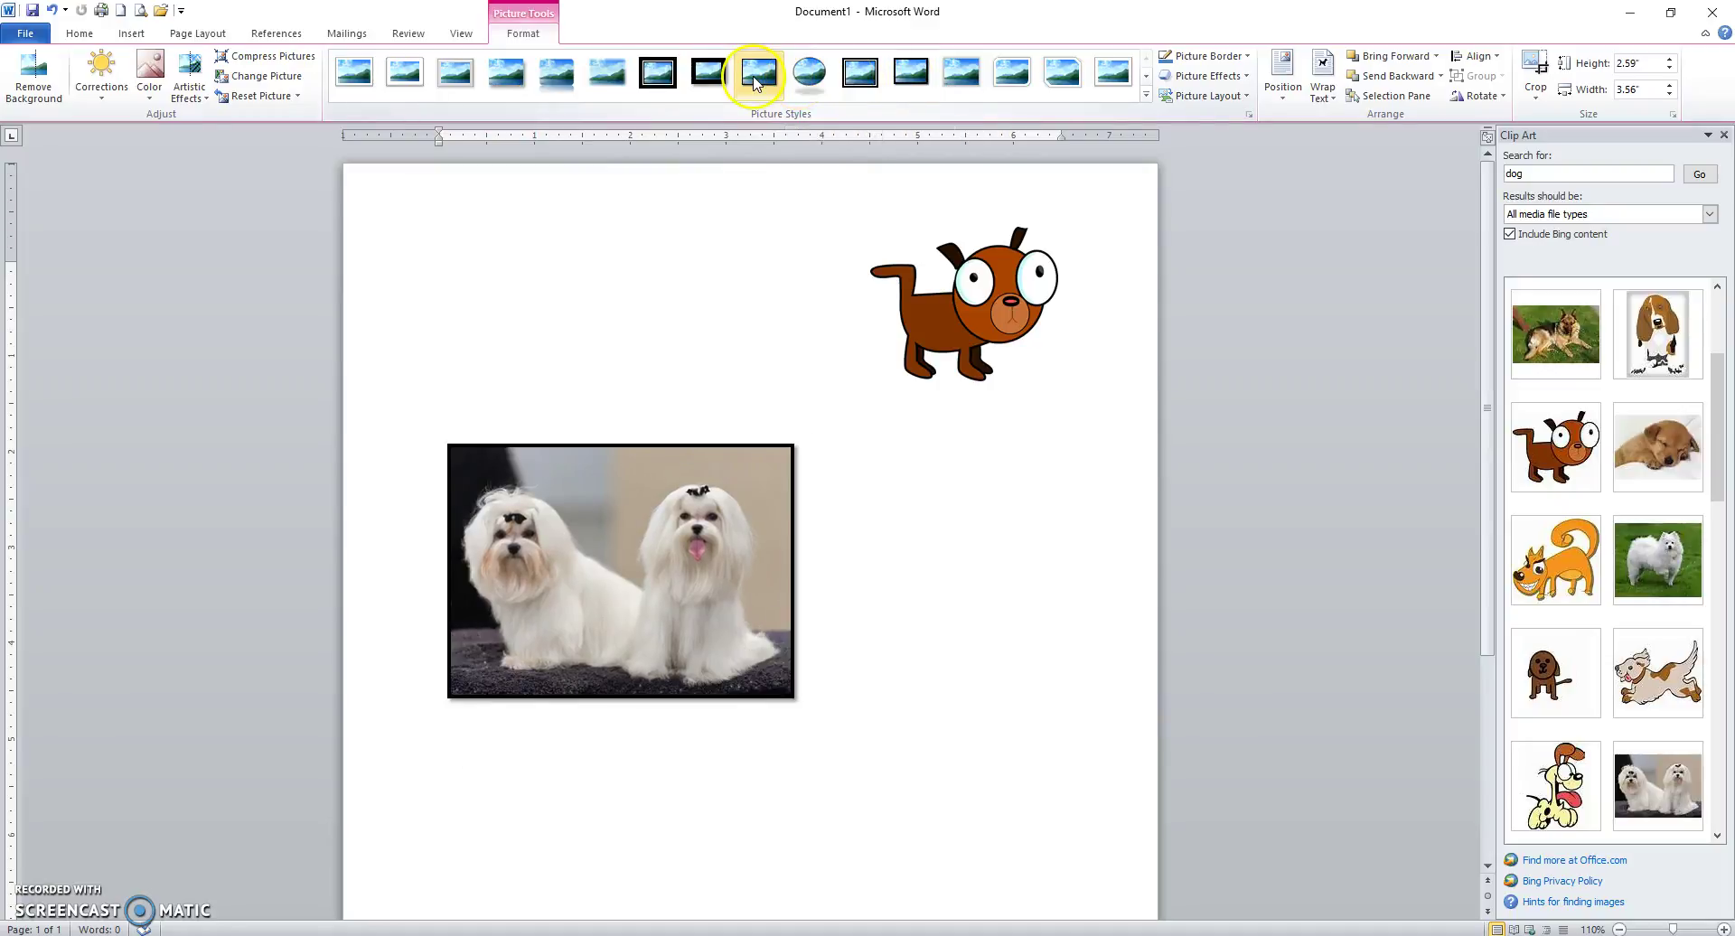
pyautogui.click(1144, 94)
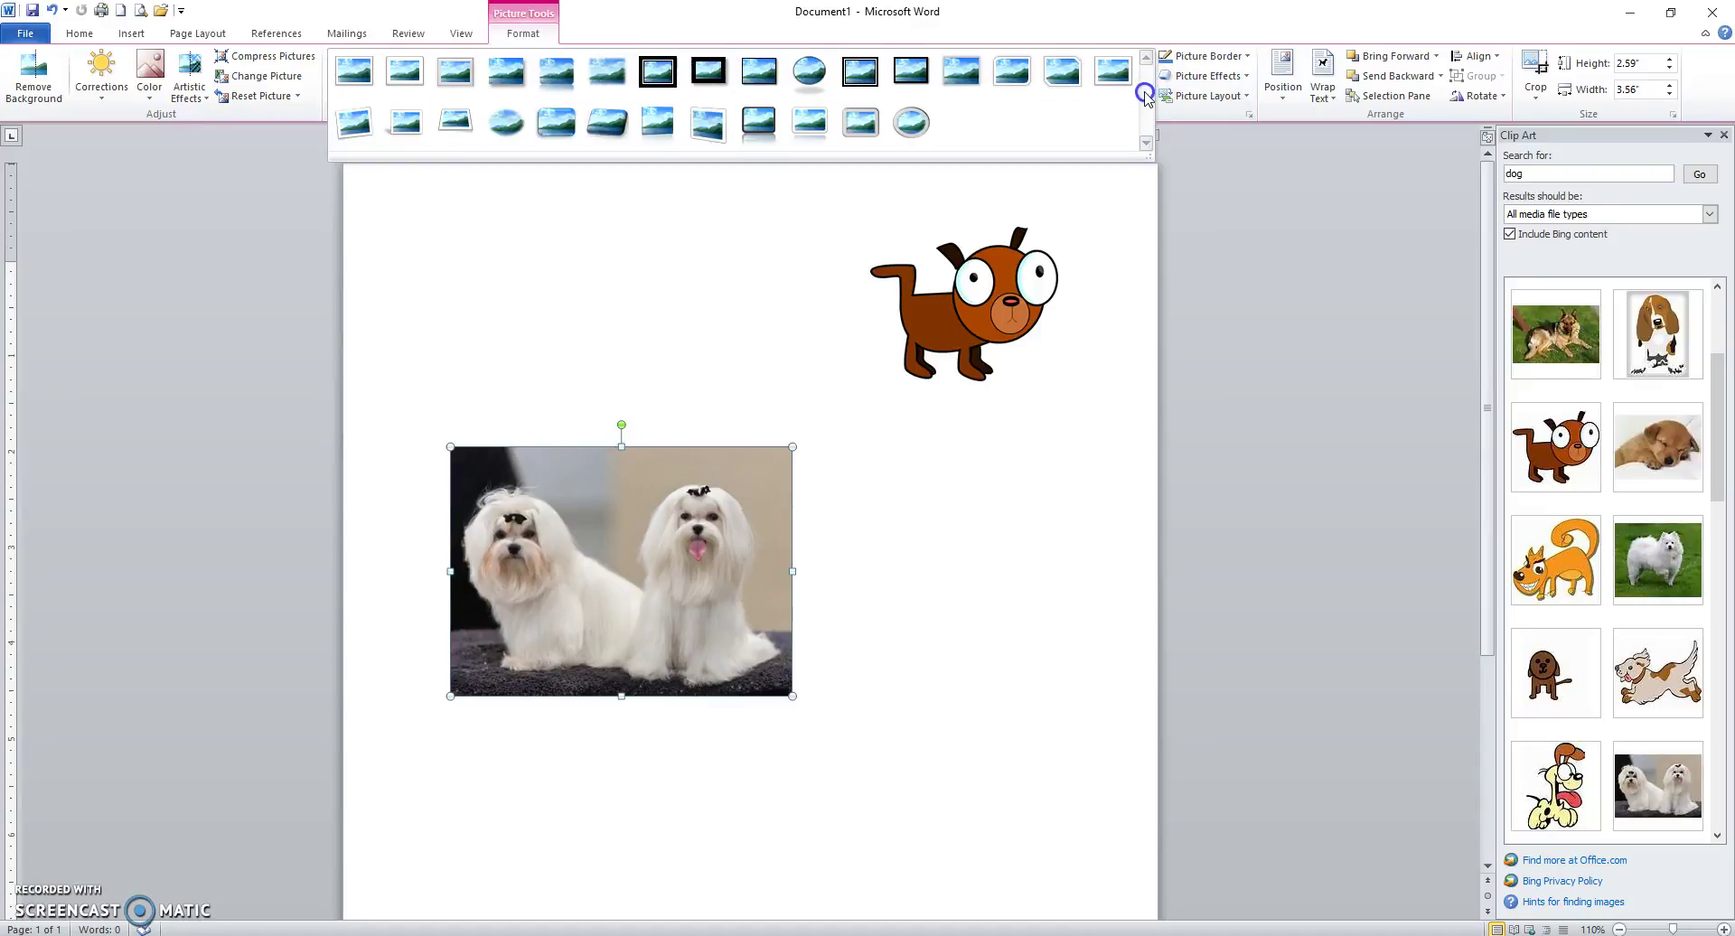
pyautogui.click(1104, 220)
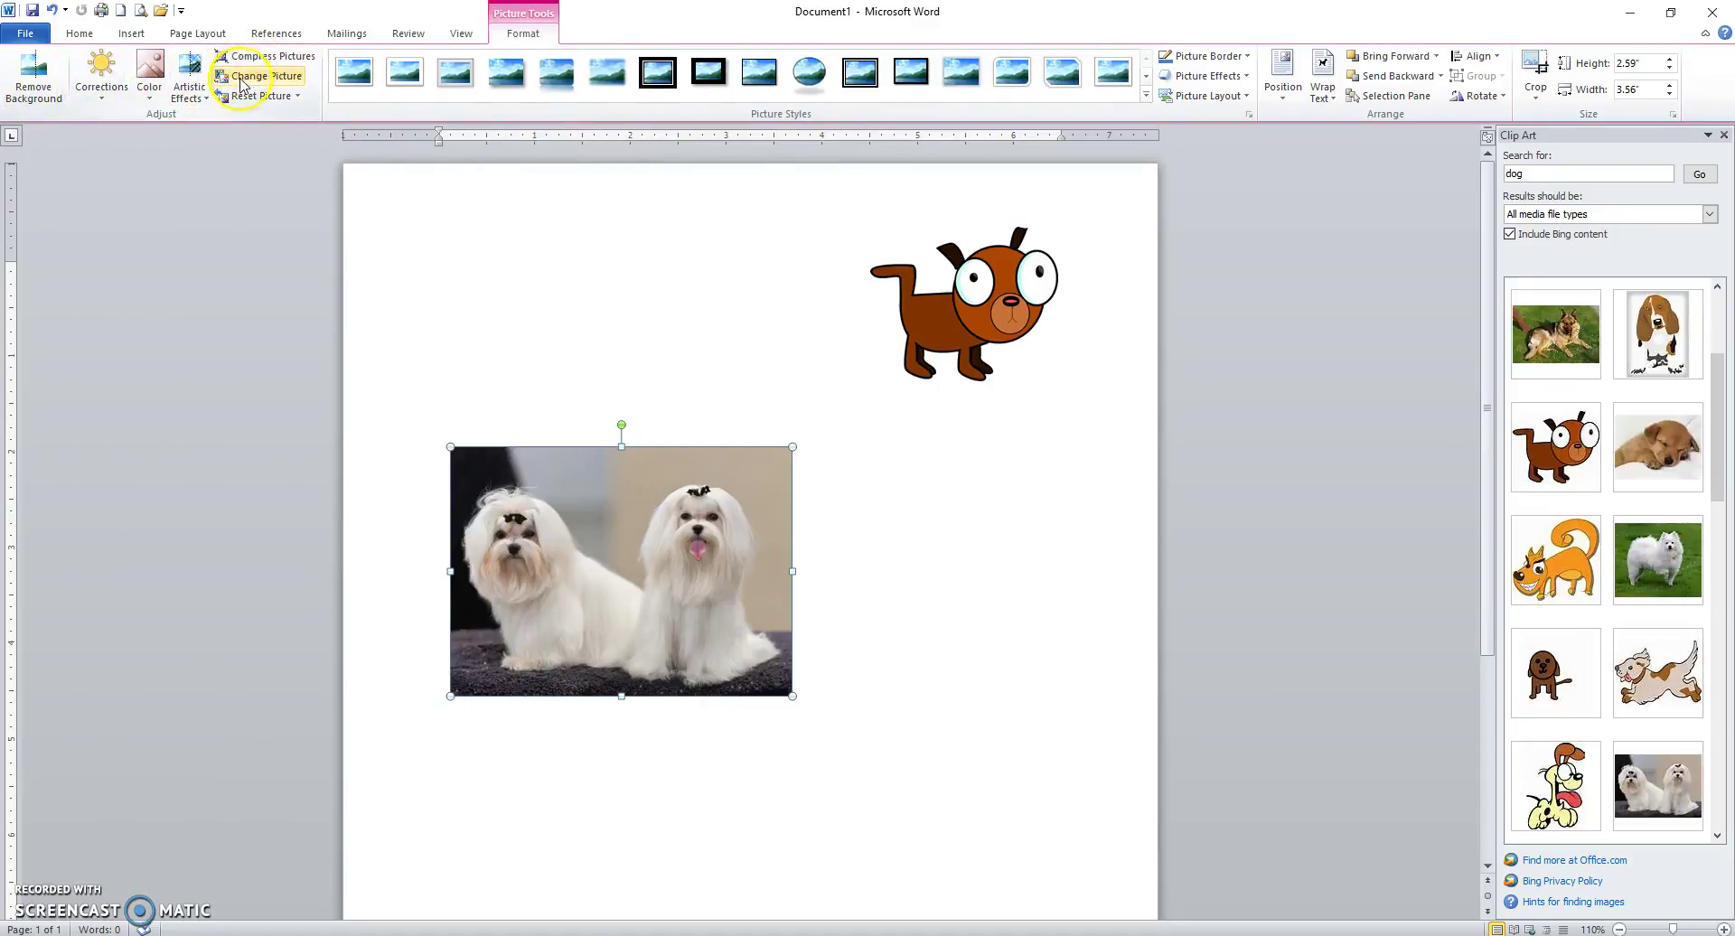
pyautogui.click(192, 99)
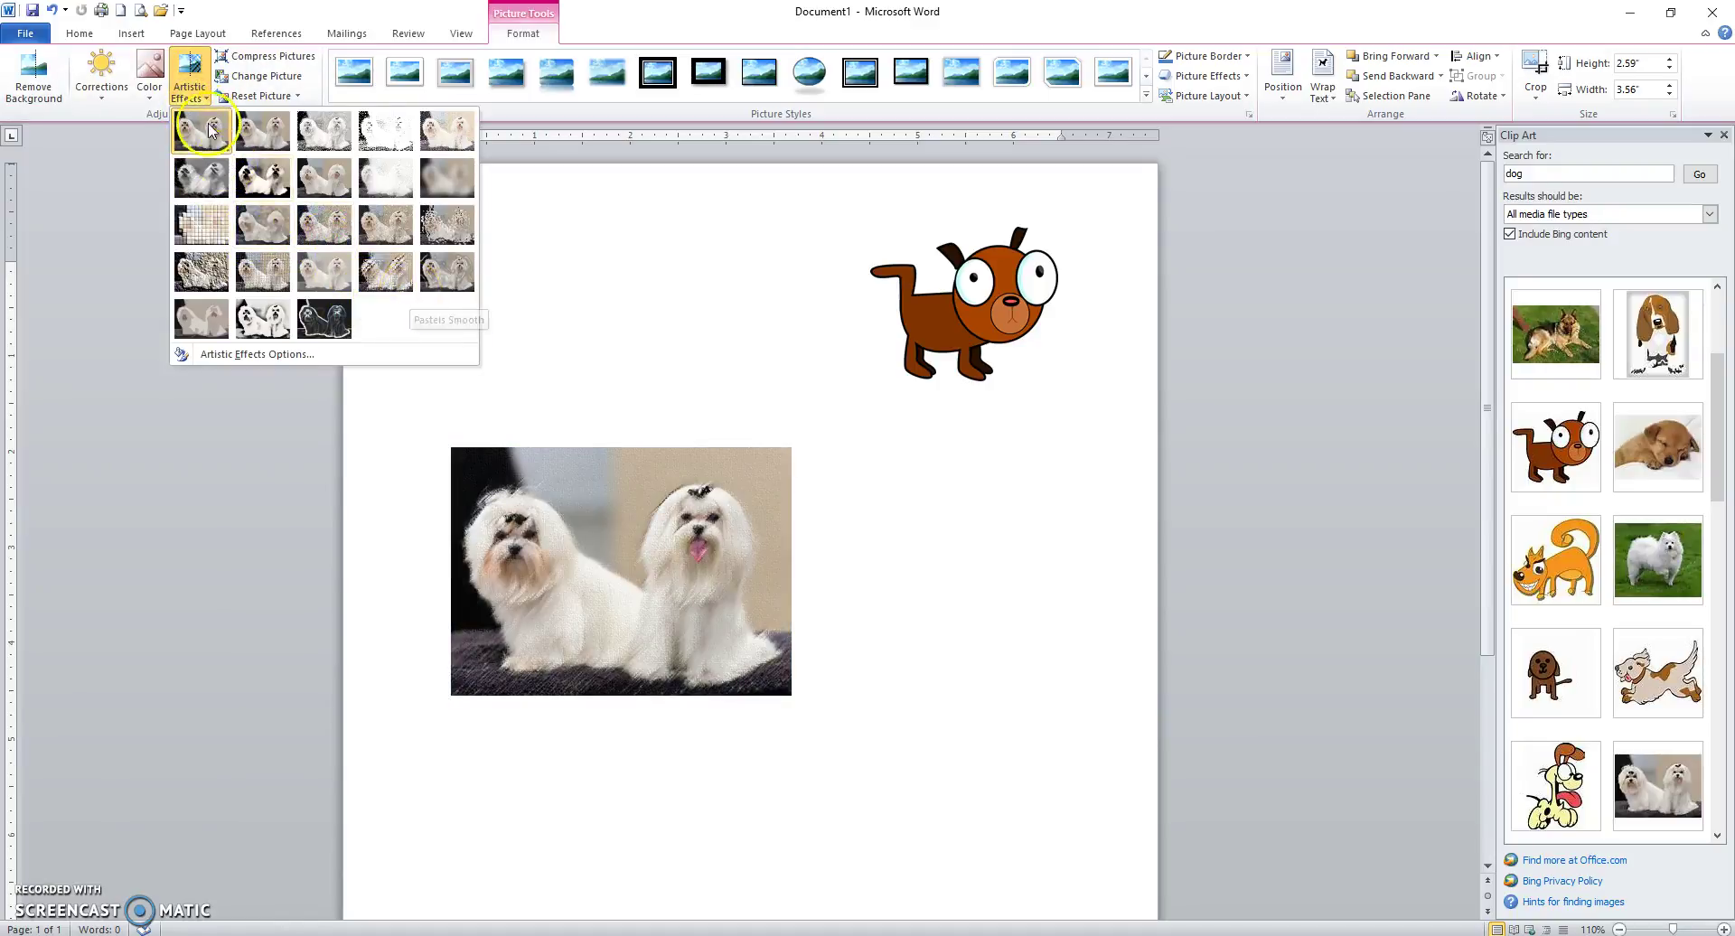
pyautogui.click(197, 90)
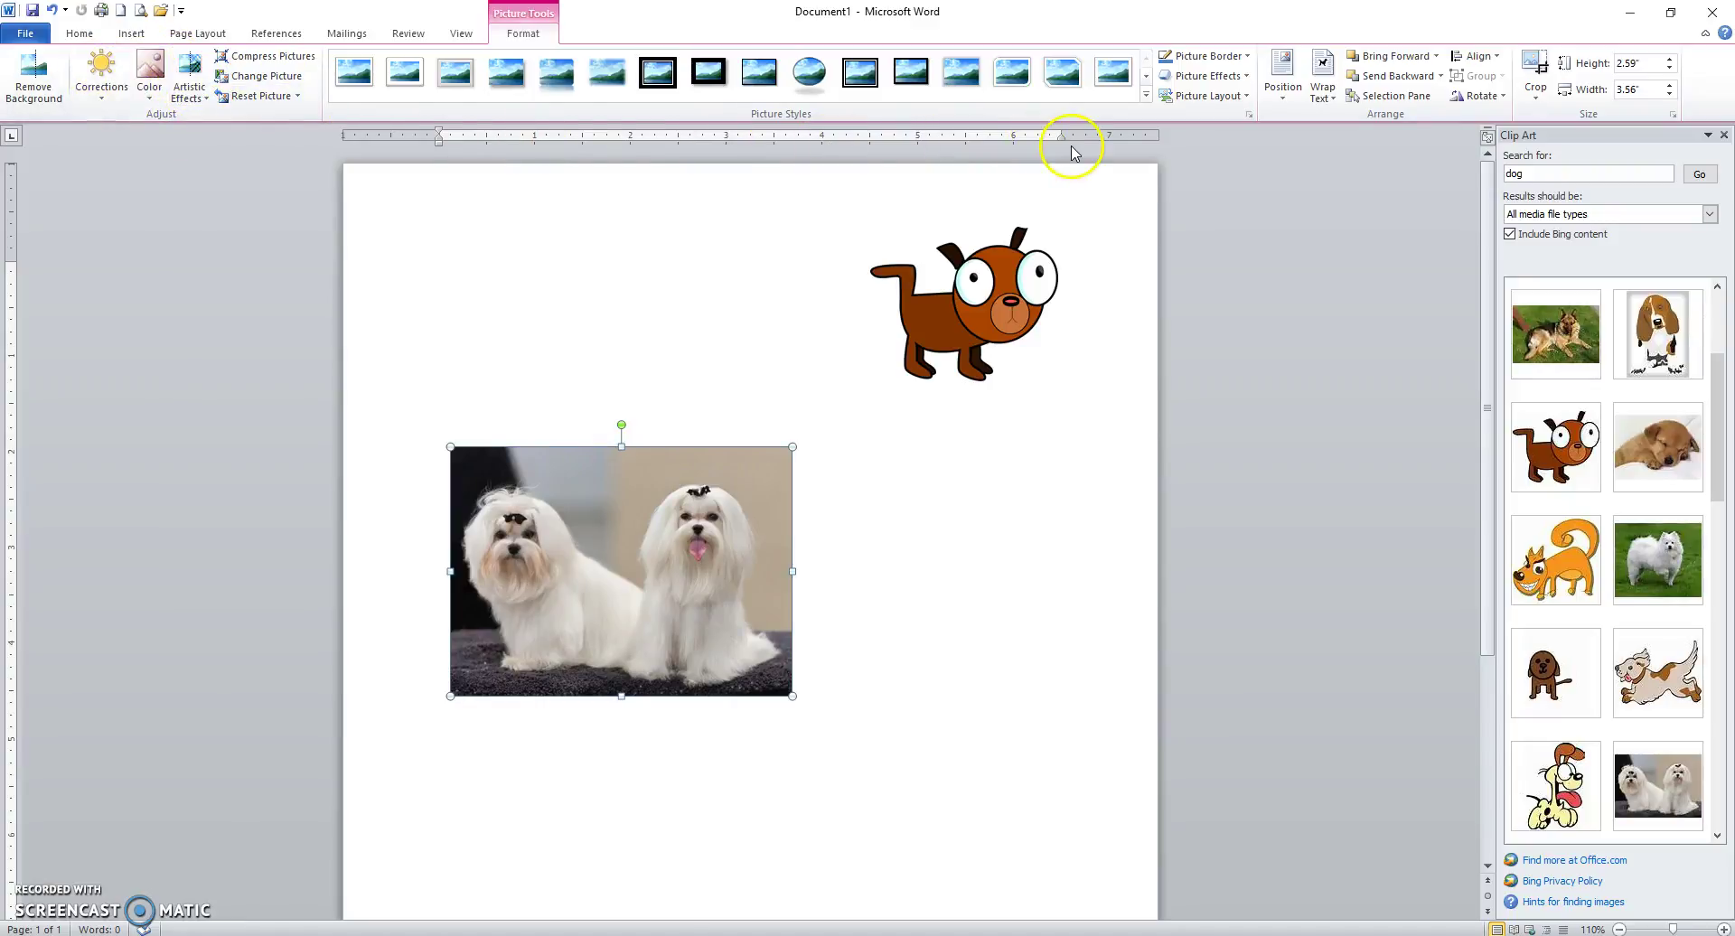
pyautogui.click(1246, 56)
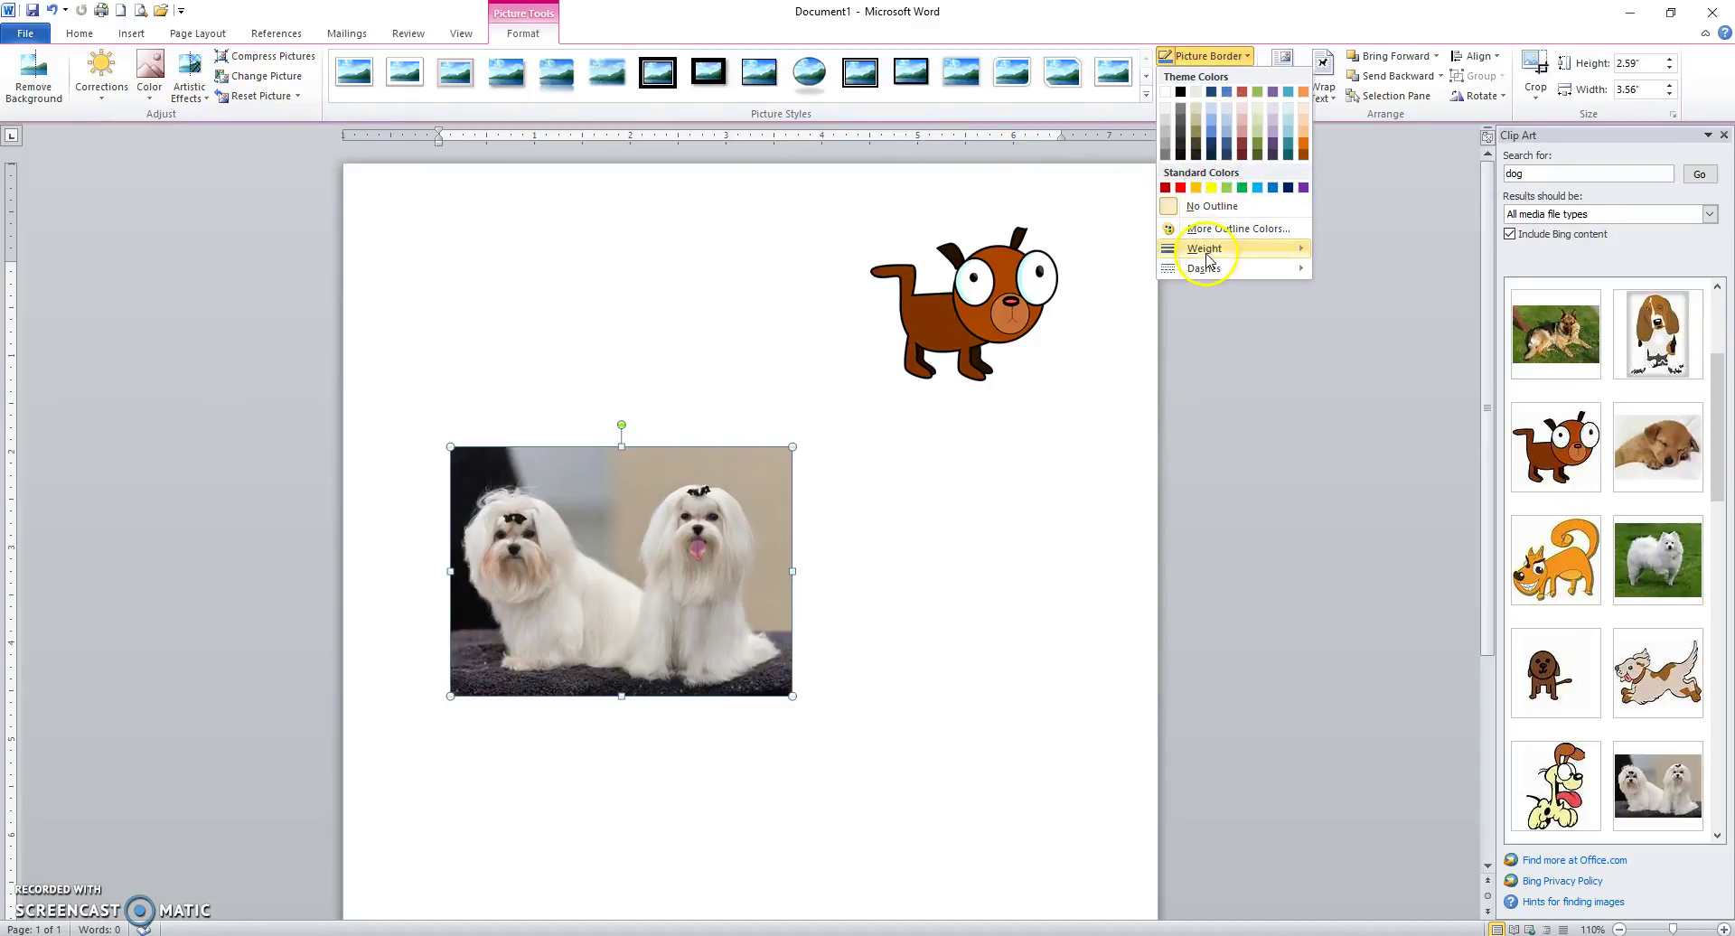
pyautogui.moveTo(1206, 250)
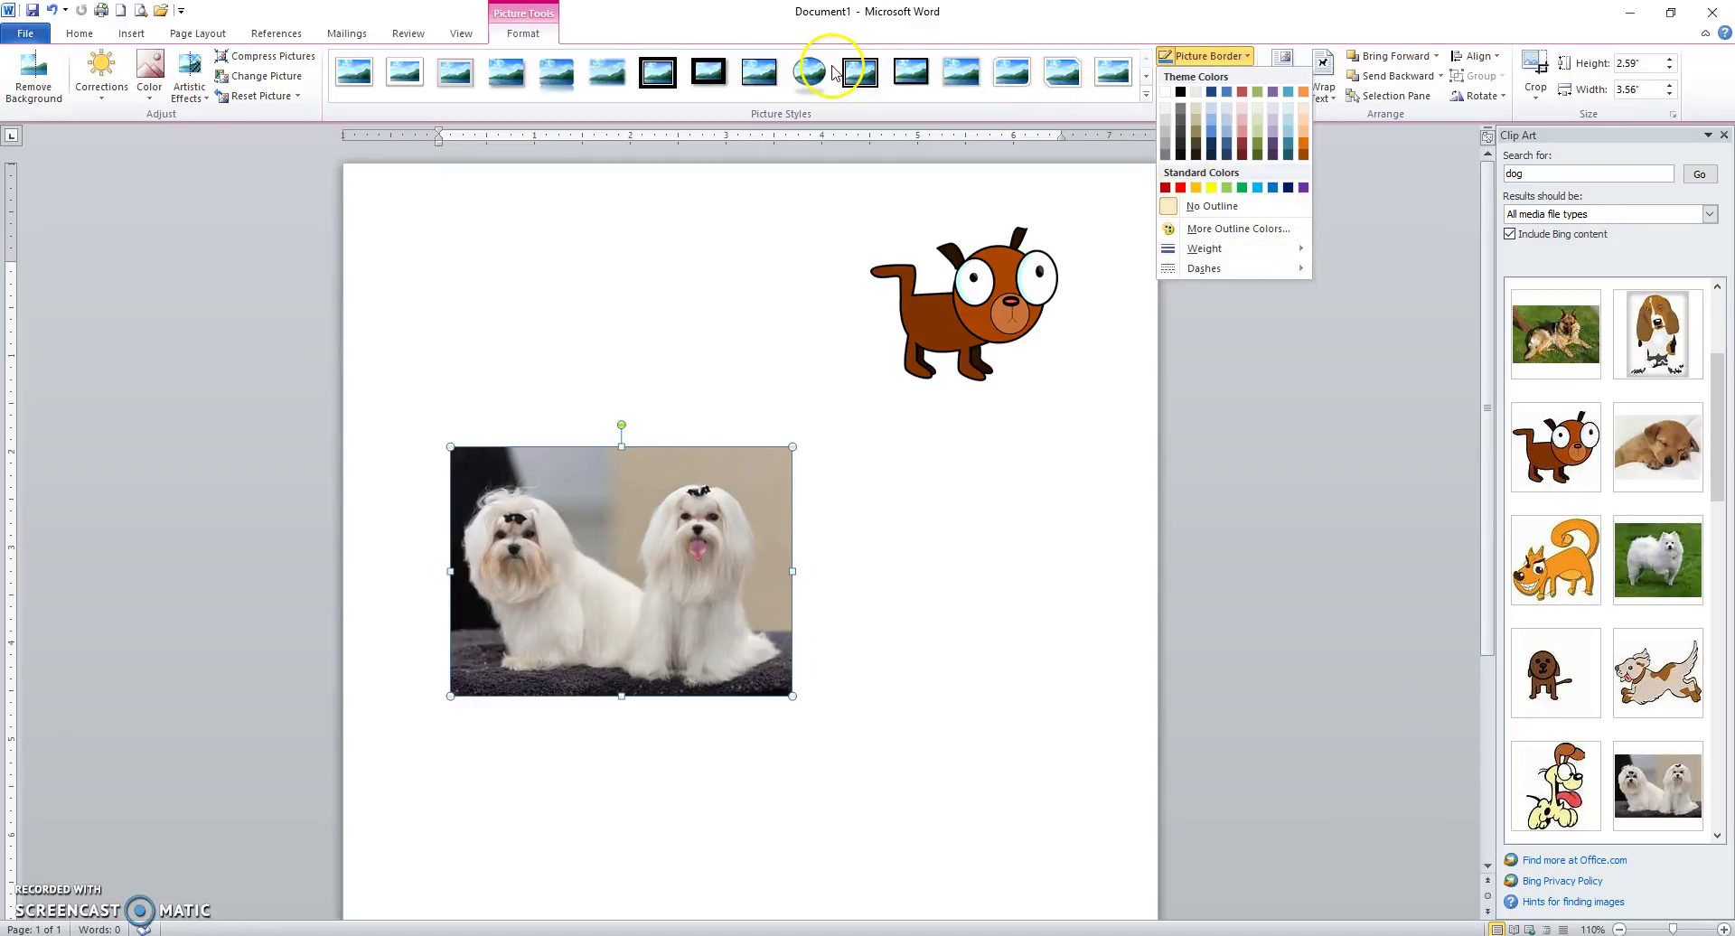
pyautogui.click(1329, 320)
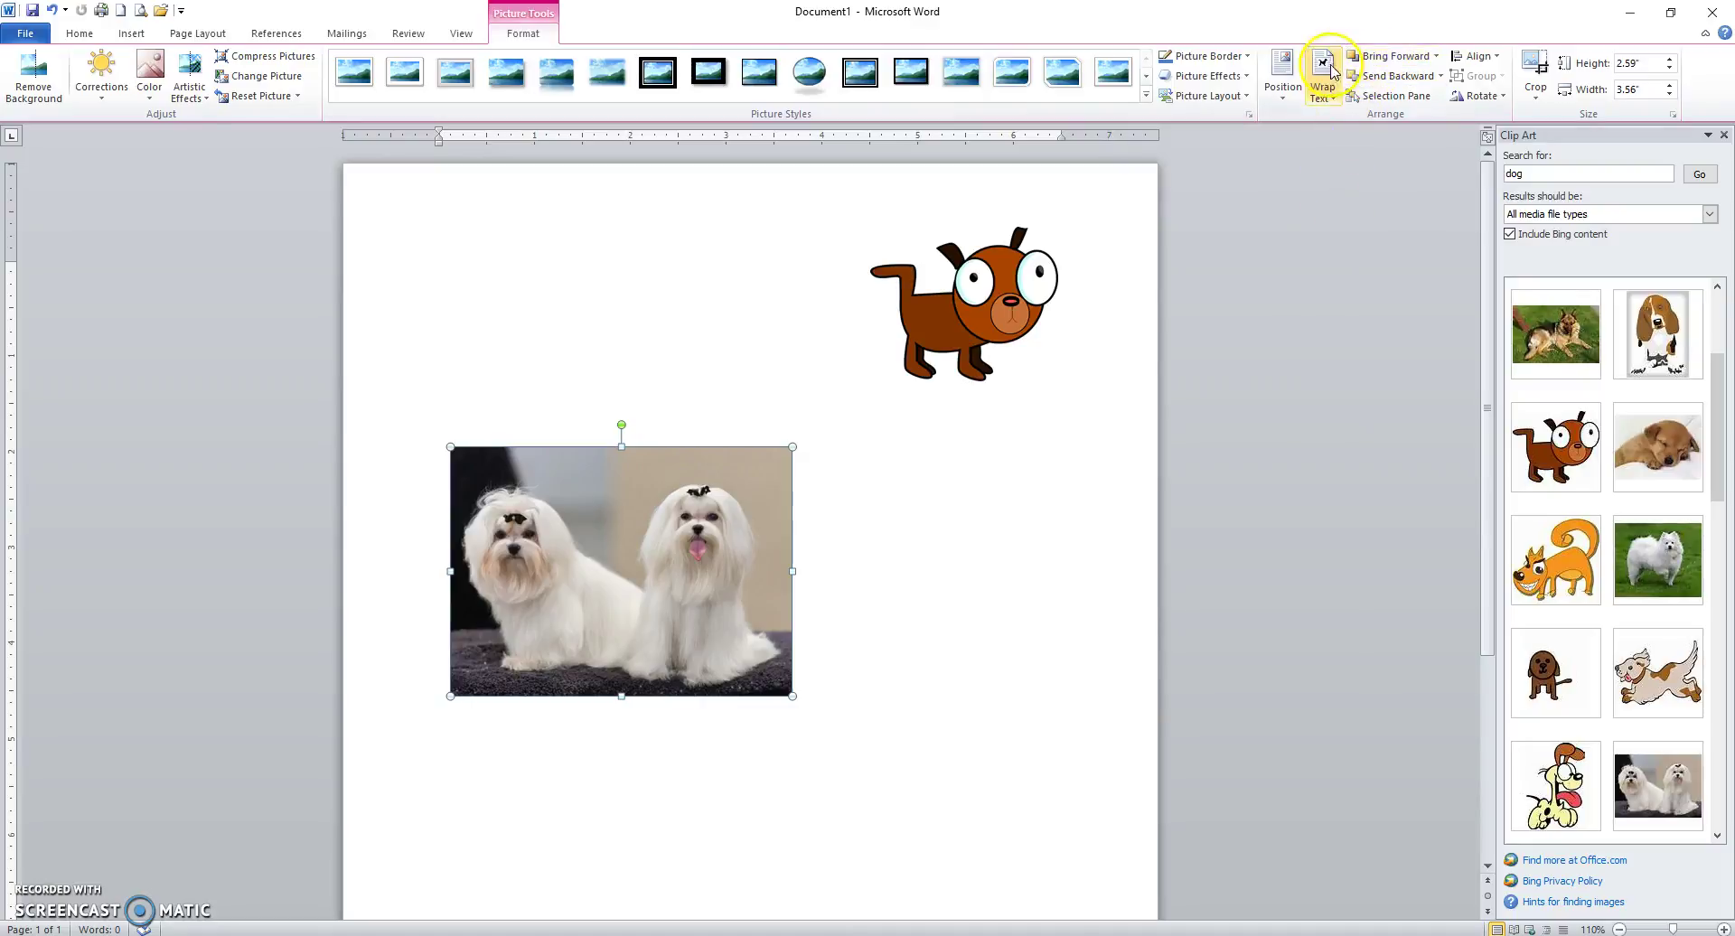
# Bring the cartoon dog forward over the photo, overlapping its lower-left corner
pyautogui.moveTo(1006, 306); pyautogui.dragTo(654, 578)
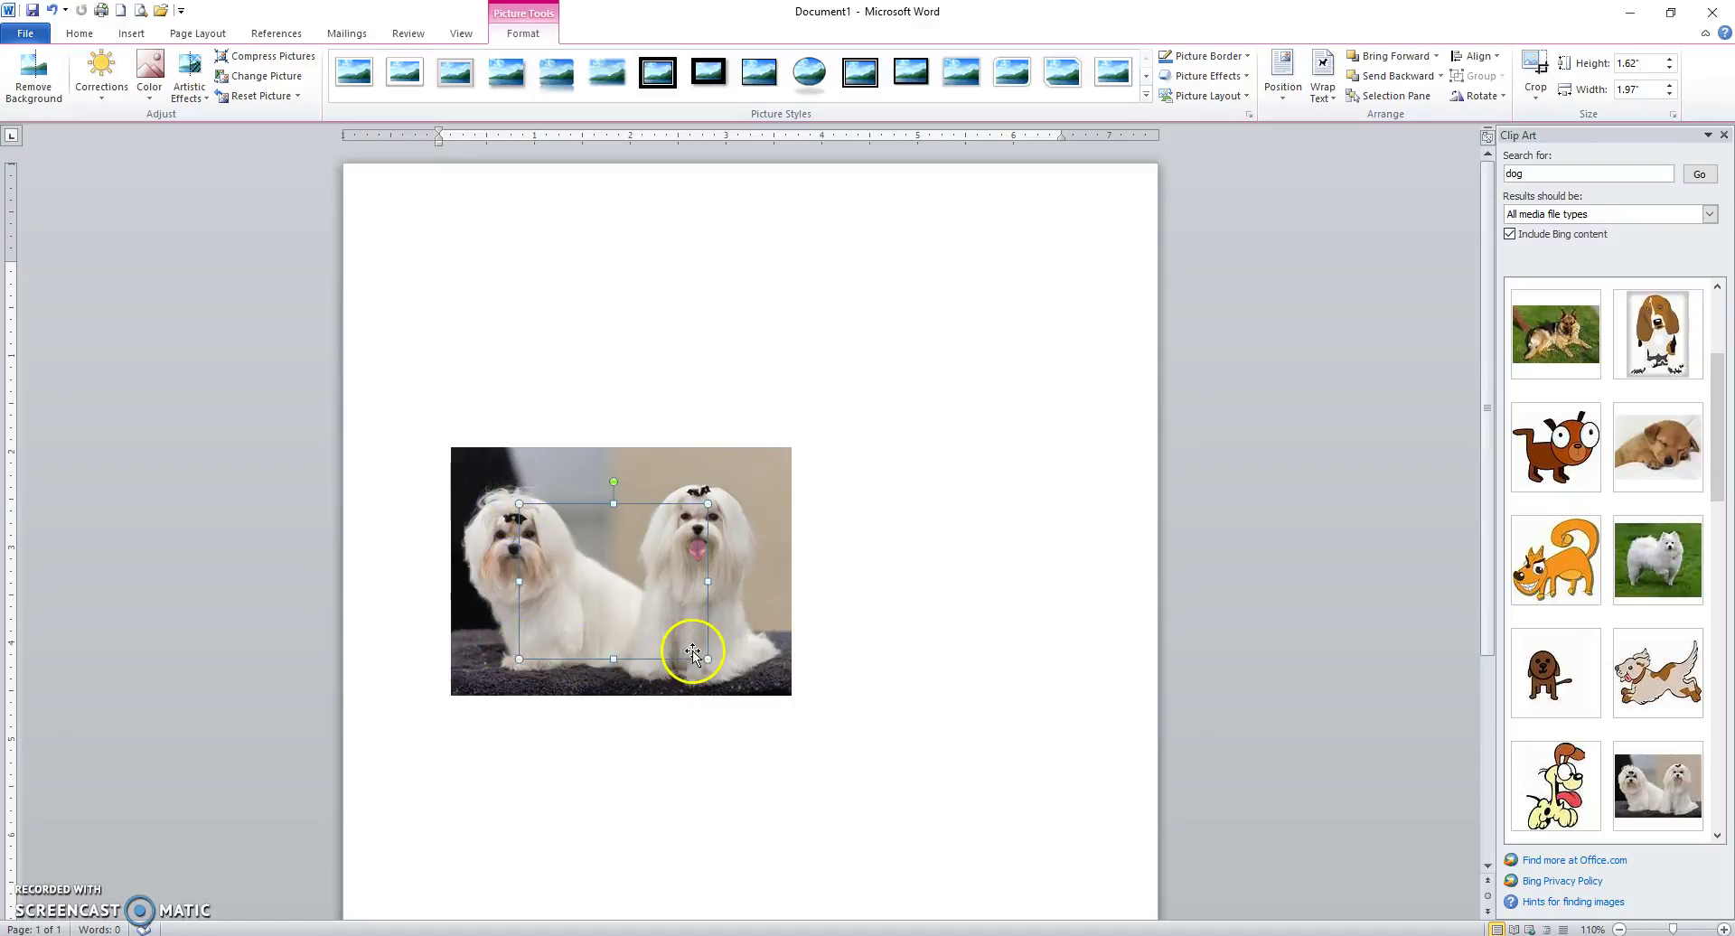
pyautogui.click(1398, 57)
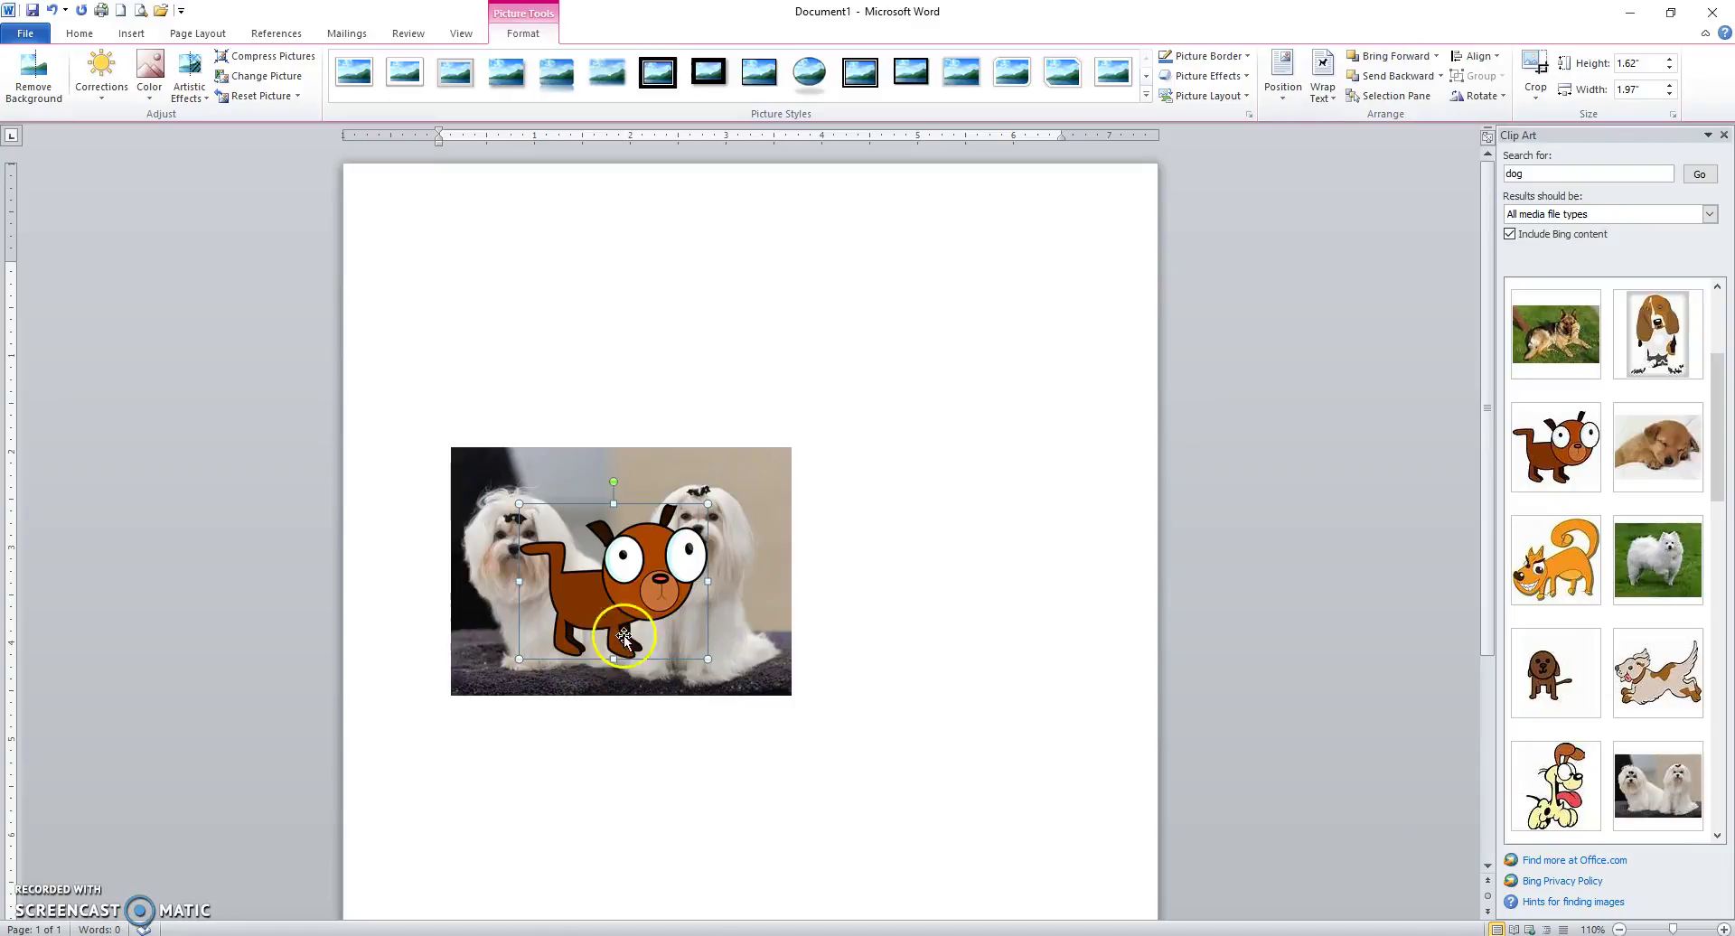
pyautogui.moveTo(625, 595); pyautogui.dragTo(514, 648)
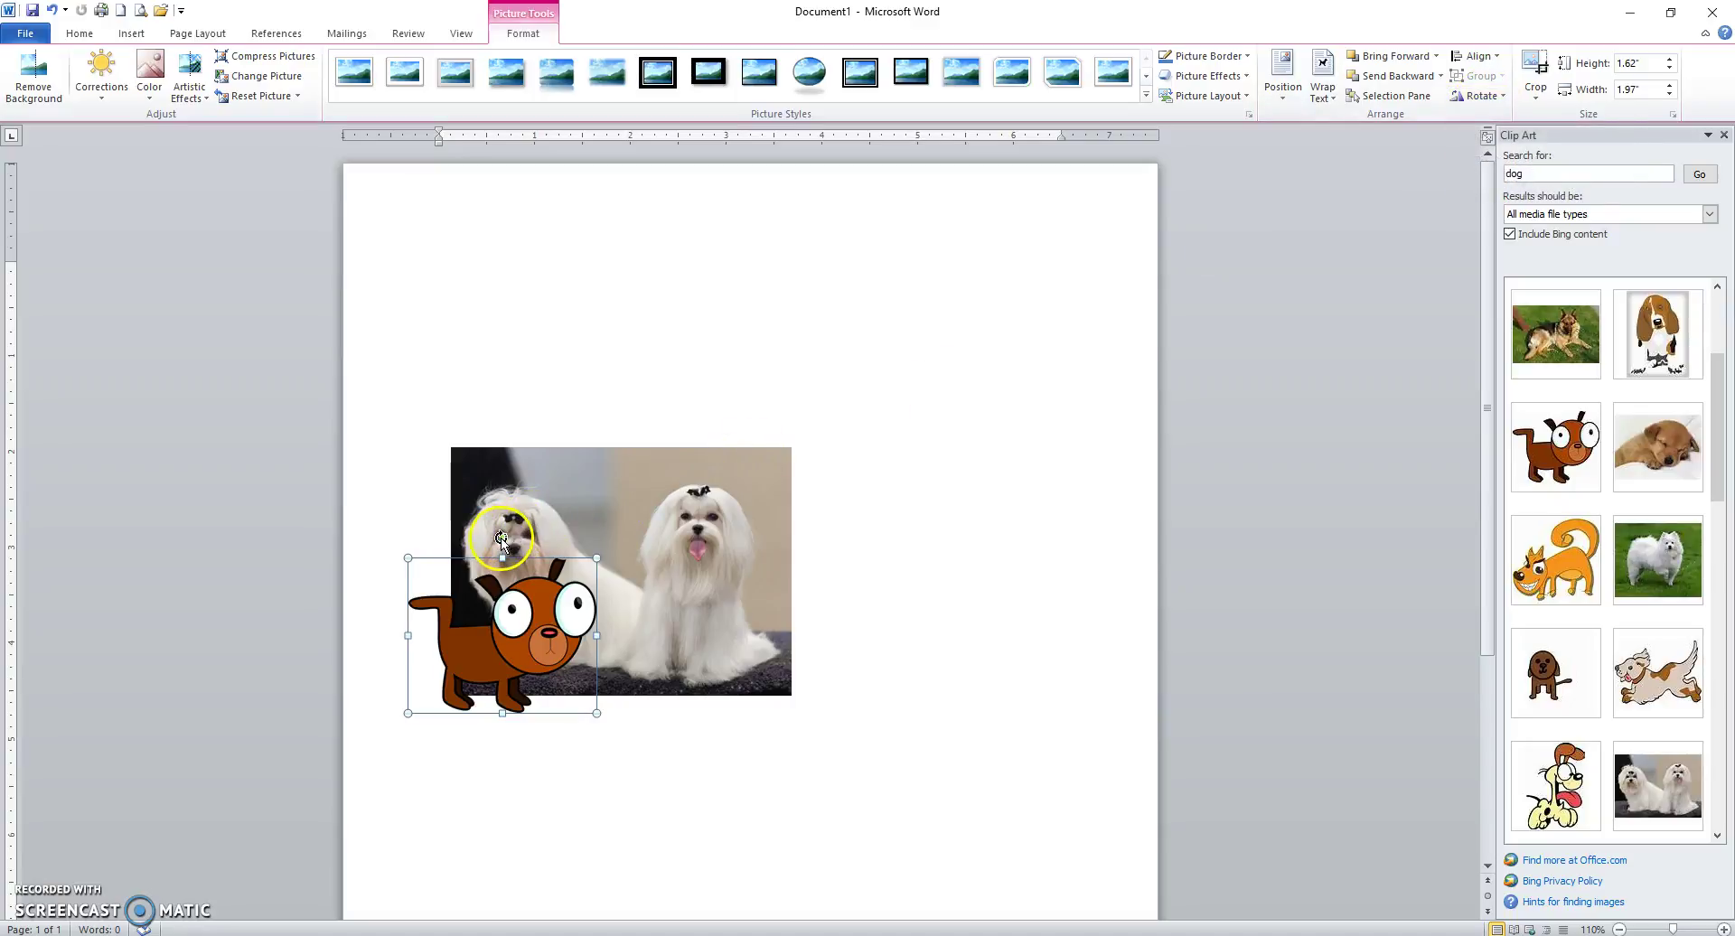
# Leave the rotation settings unchanged and move the cartoon dog back to the page's upper right
pyautogui.click(1476, 96)
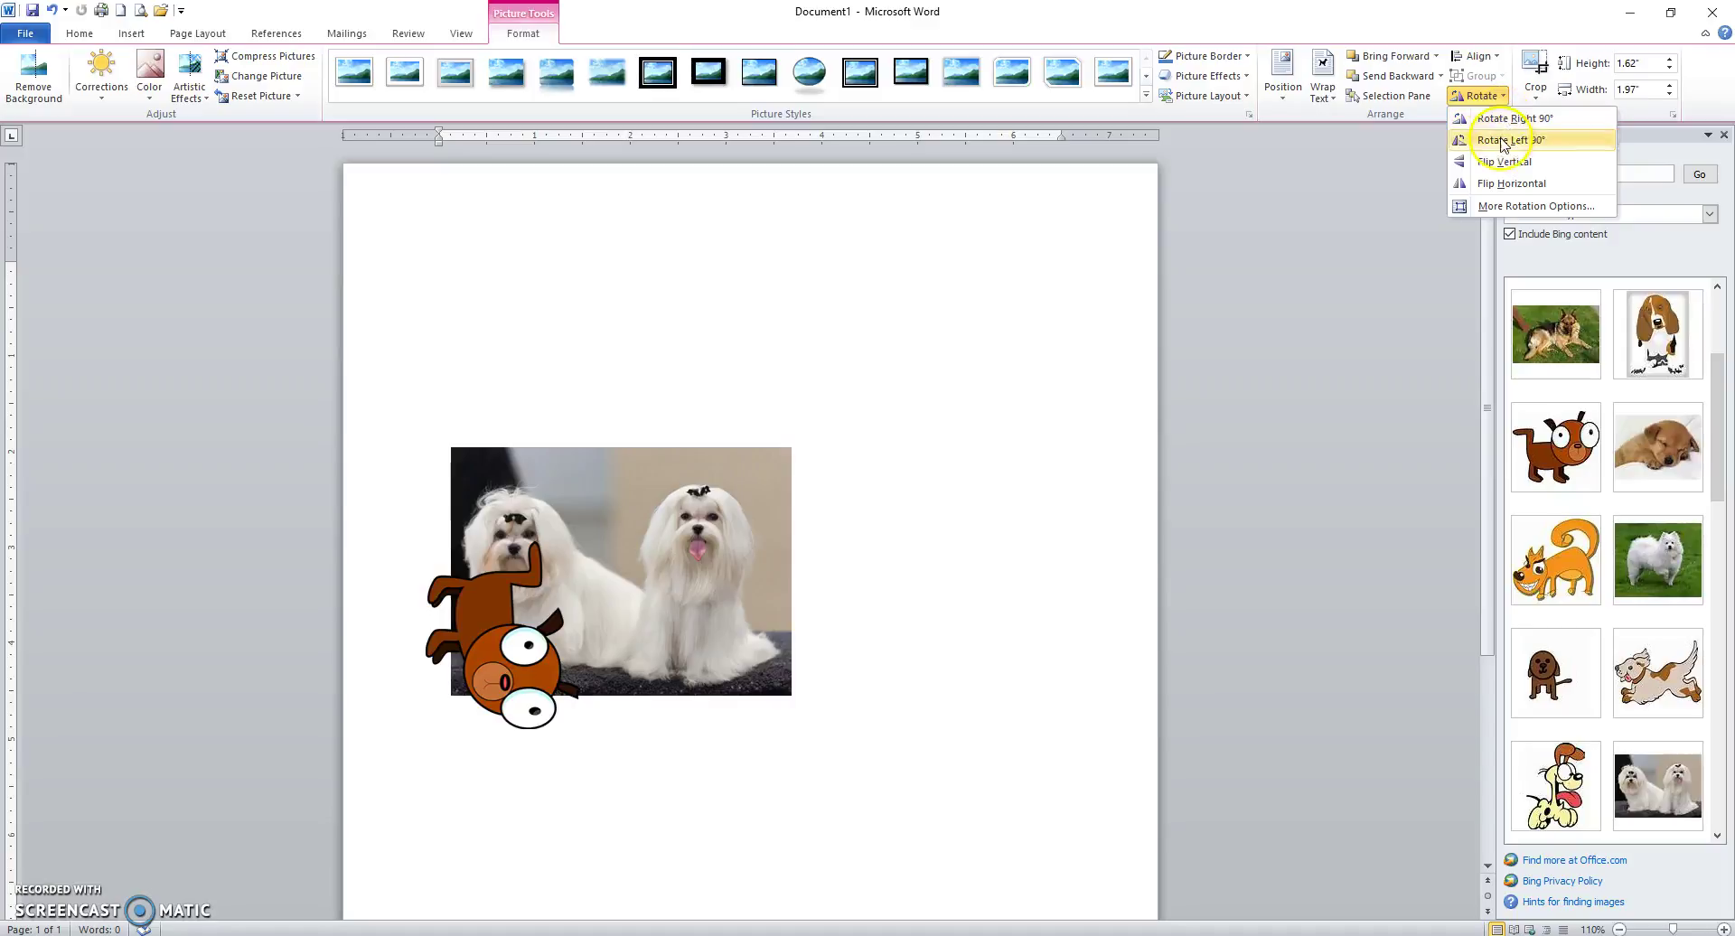
pyautogui.click(1507, 210)
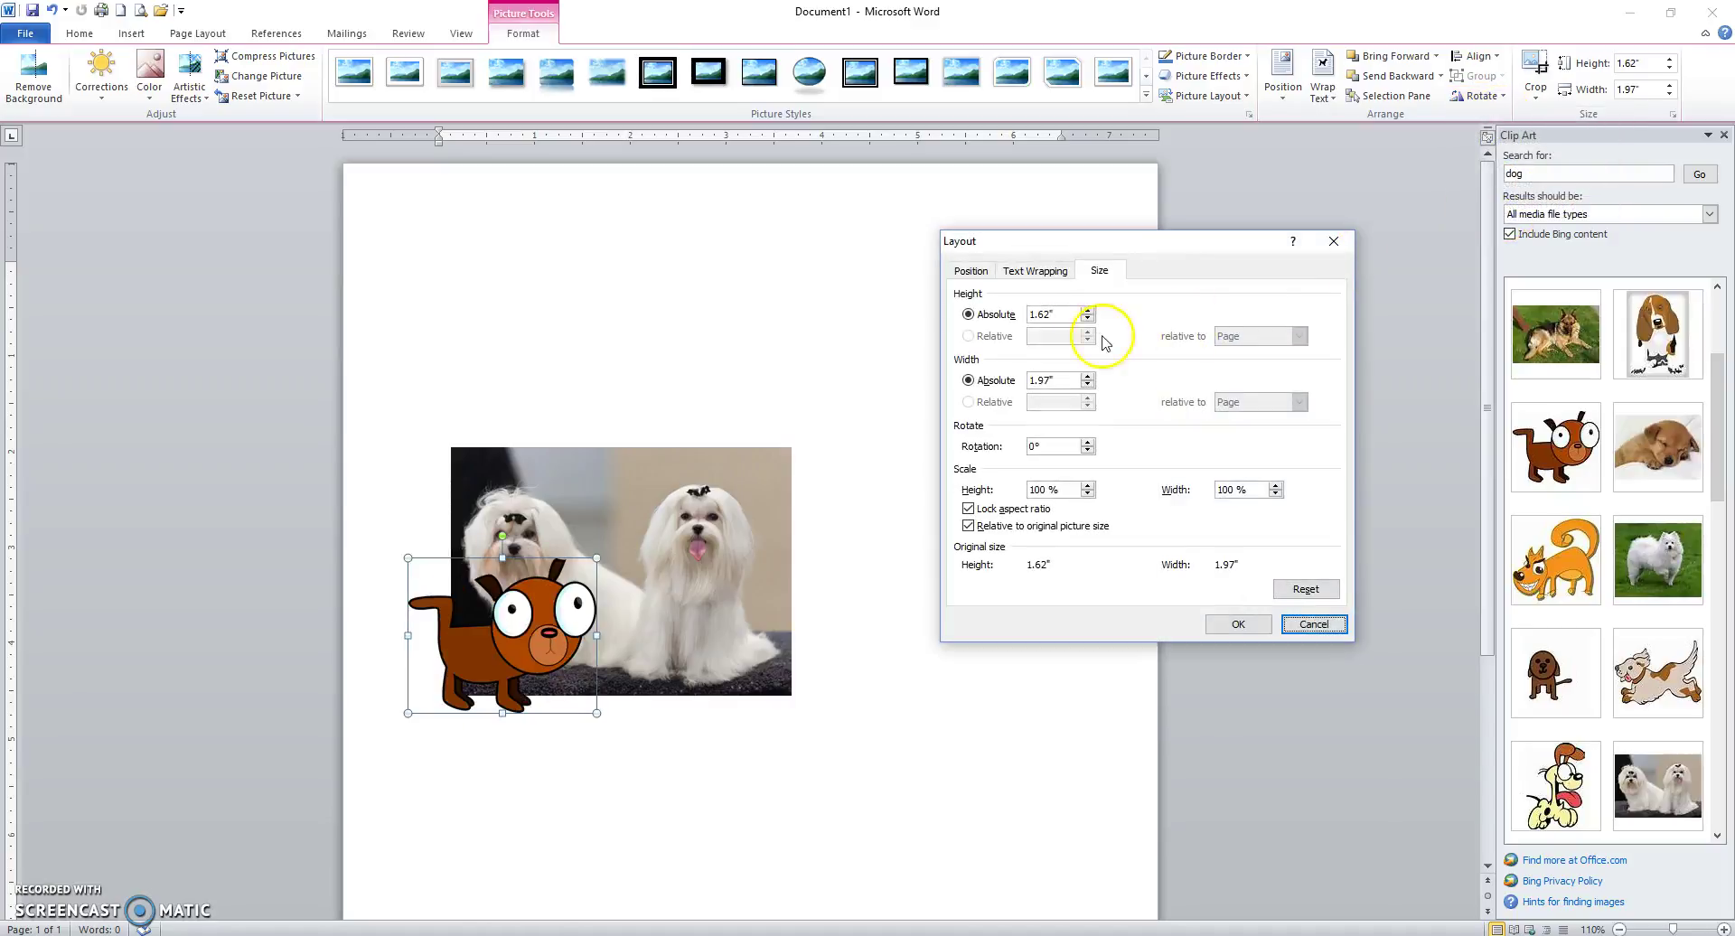
pyautogui.click(1310, 625)
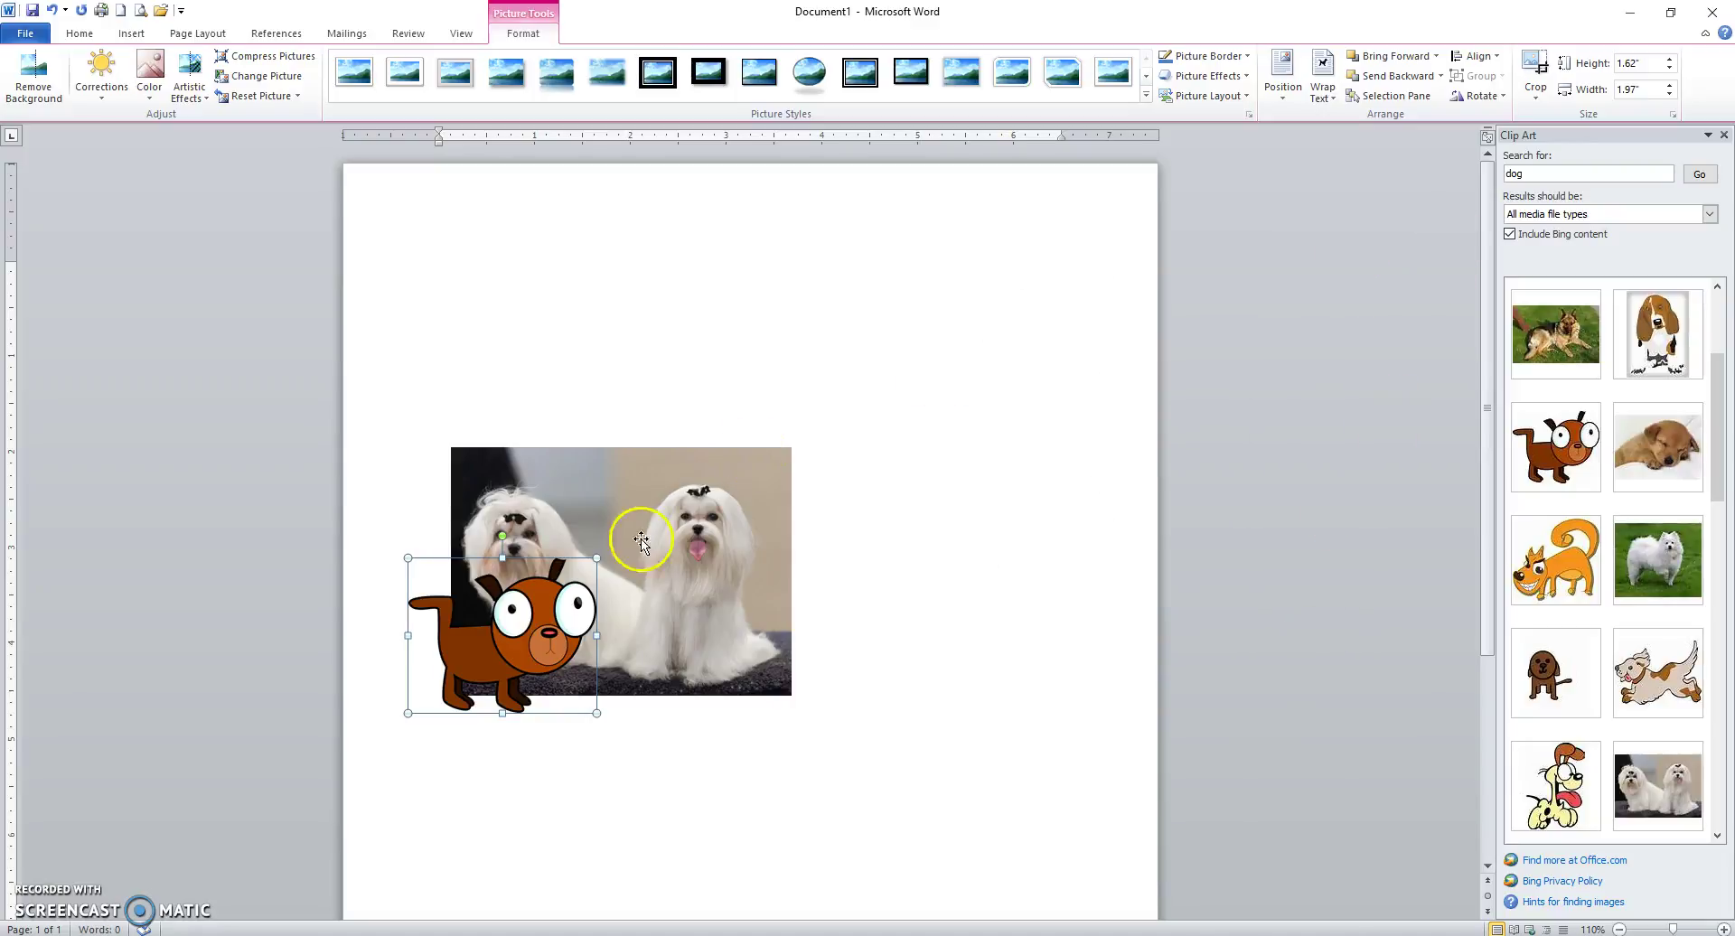
pyautogui.moveTo(509, 610); pyautogui.dragTo(960, 287)
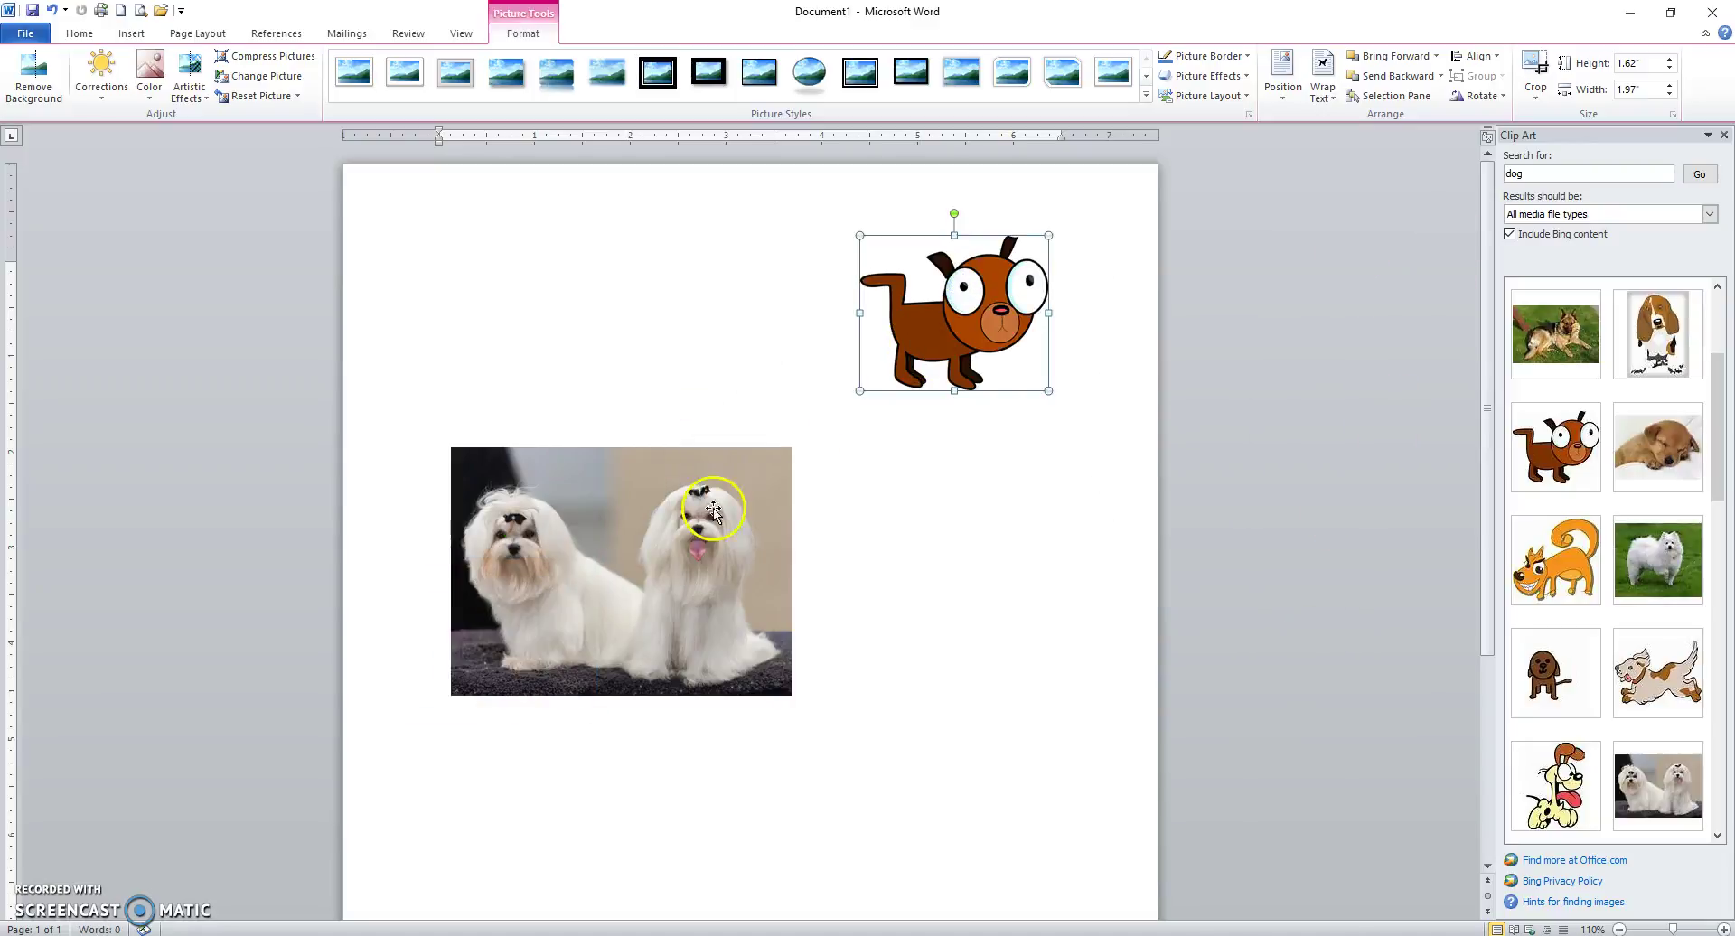
# Crop the photo to the left white dog (2.59 by 1.65 inches) and move it beside the cartoon dog
pyautogui.click(620, 571)
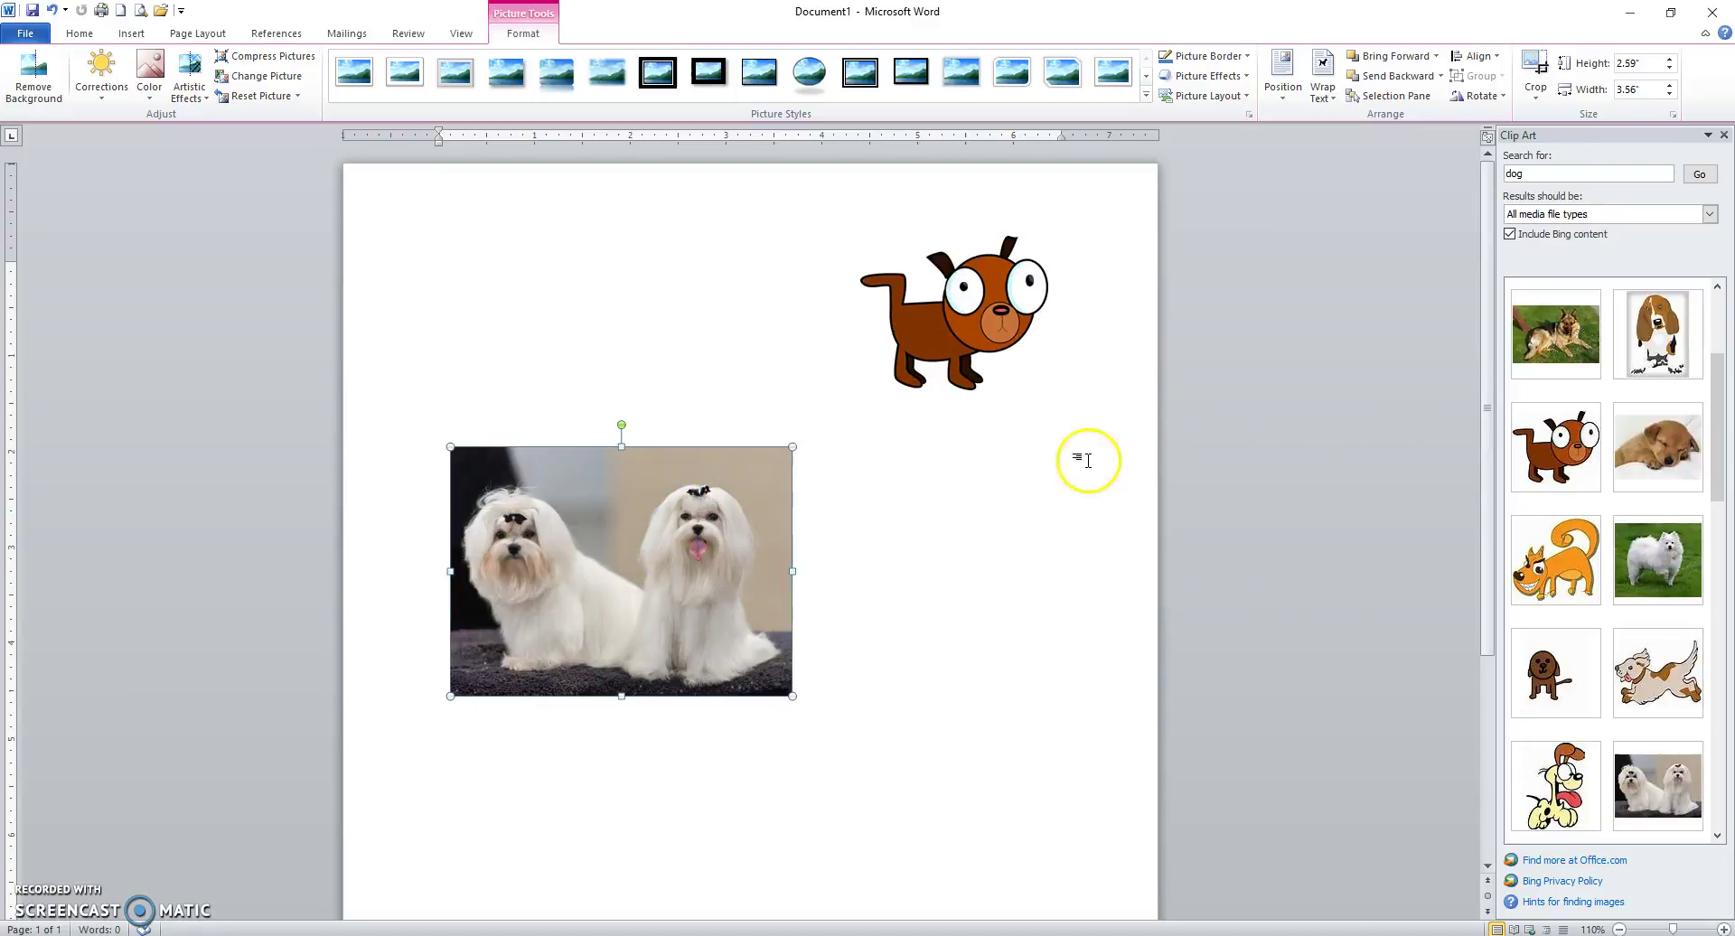
pyautogui.click(1536, 91)
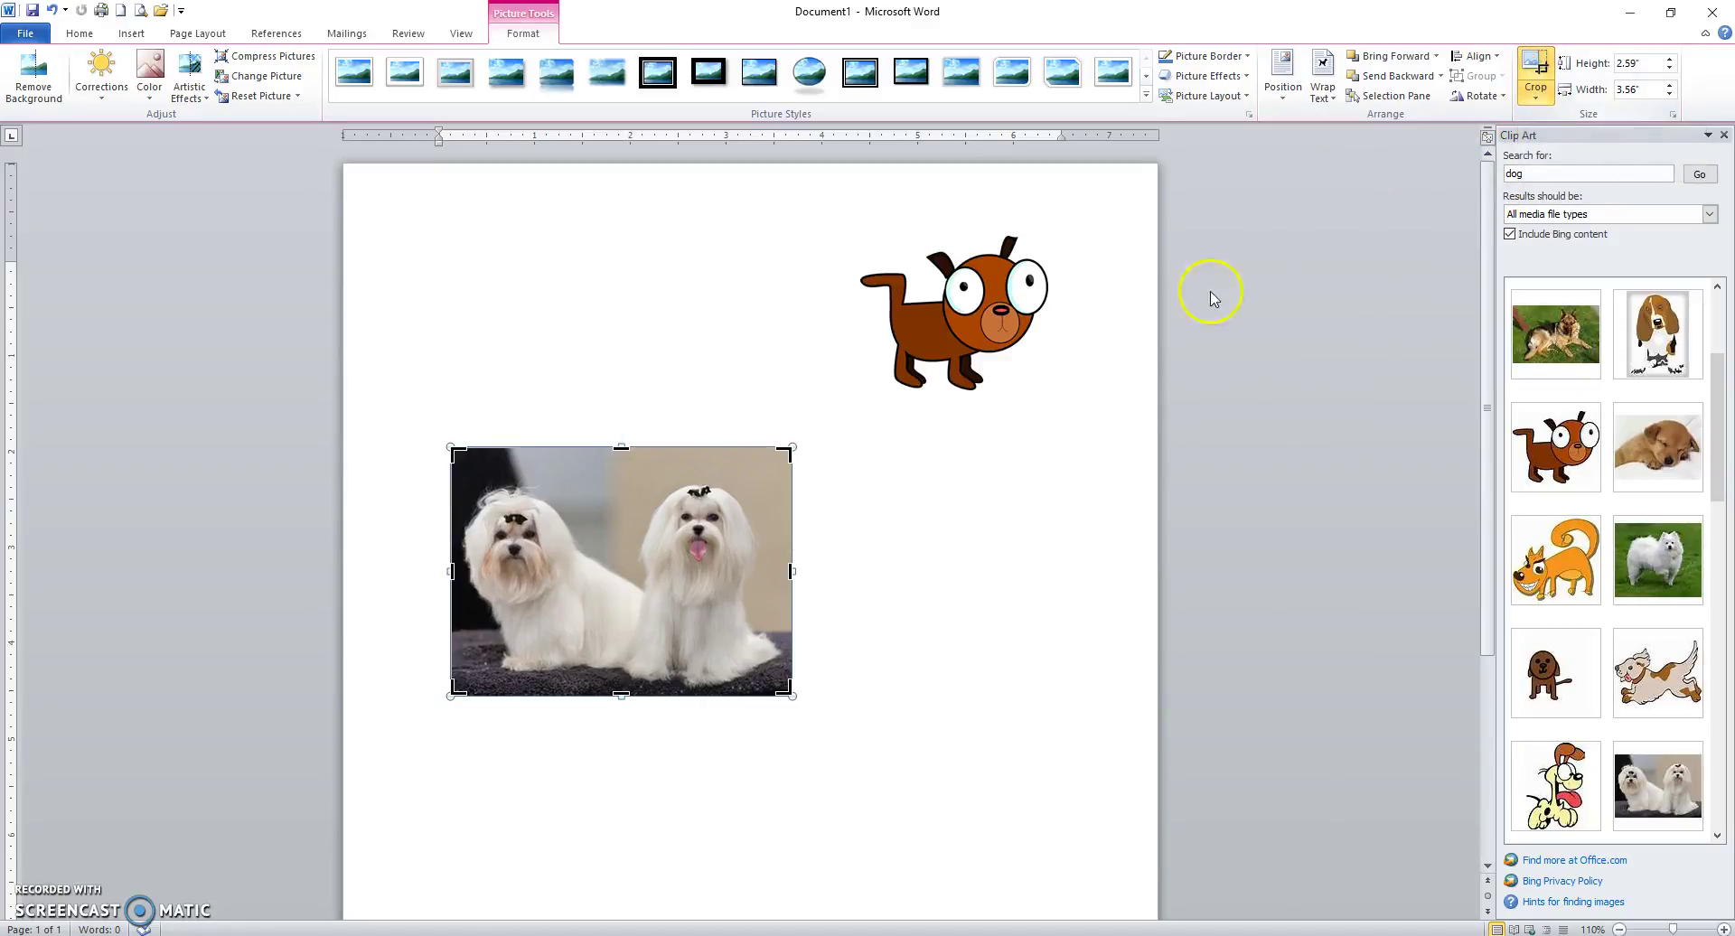
pyautogui.moveTo(789, 569); pyautogui.dragTo(609, 569)
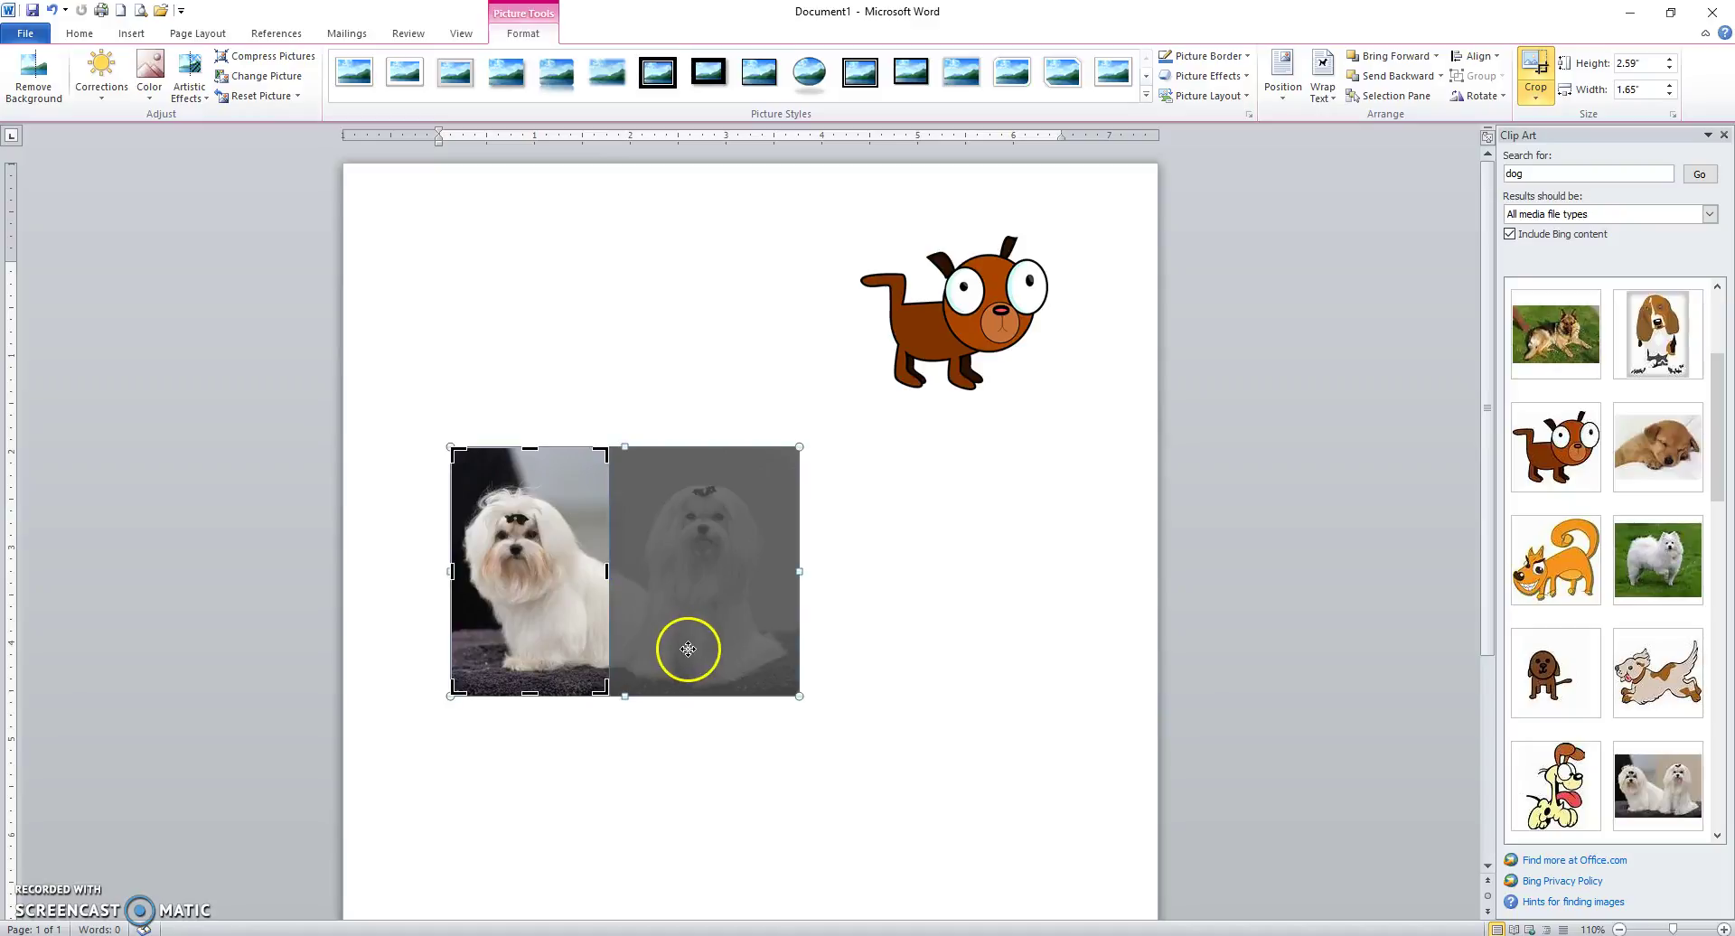
pyautogui.click(1084, 650)
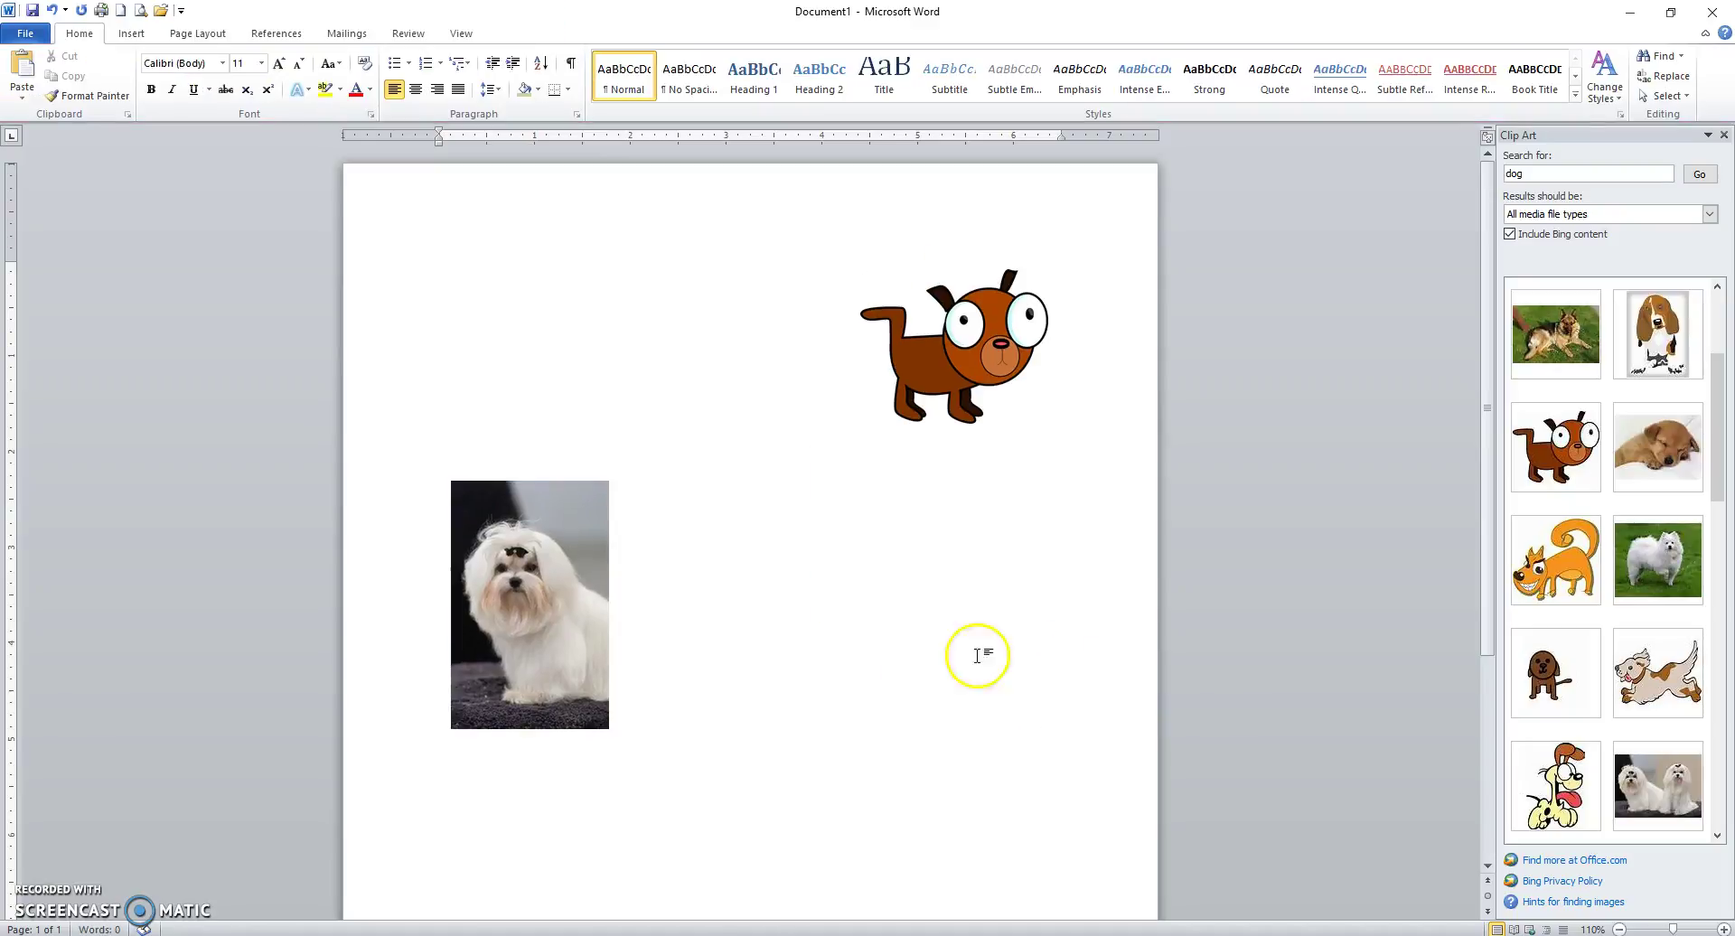
pyautogui.click(539, 632)
pyautogui.moveTo(539, 632); pyautogui.dragTo(728, 384)
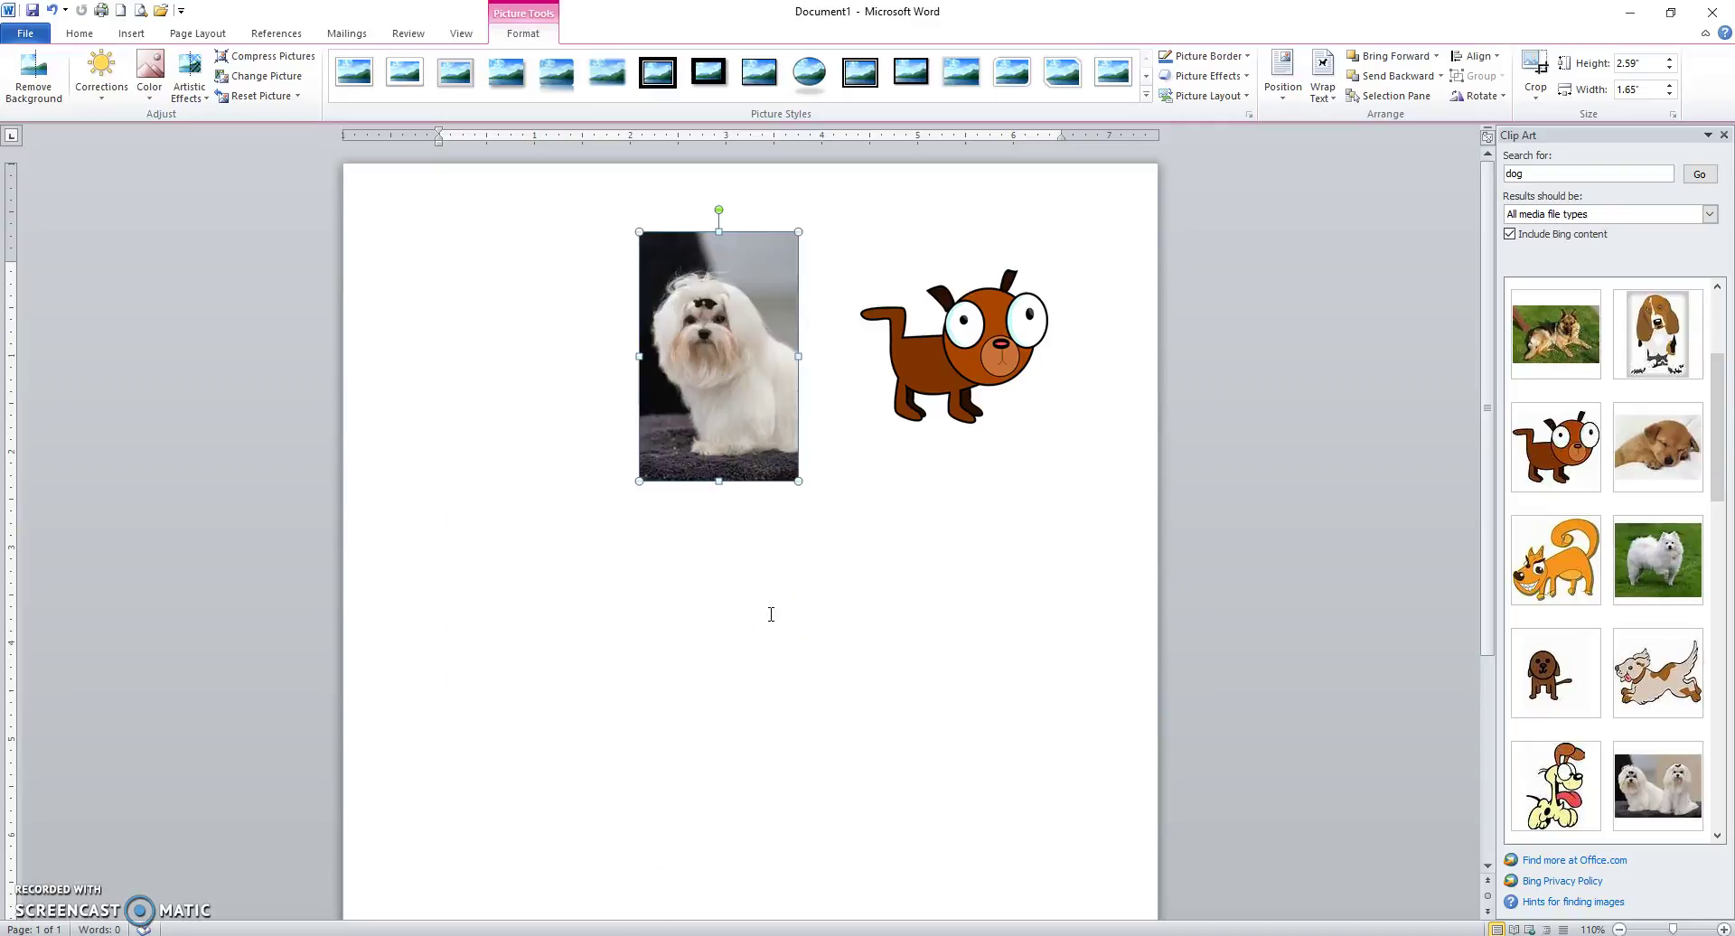